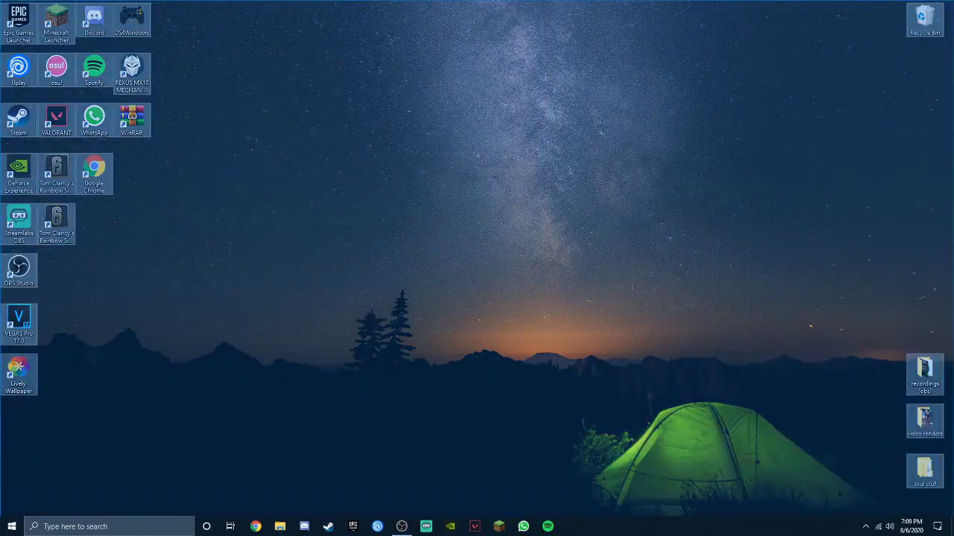
left_click(736, 388)
left_click_drag(629, 89, 365, 430)
left_click_drag(236, 207, 763, 431)
left_click_drag(929, 213, 44, 437)
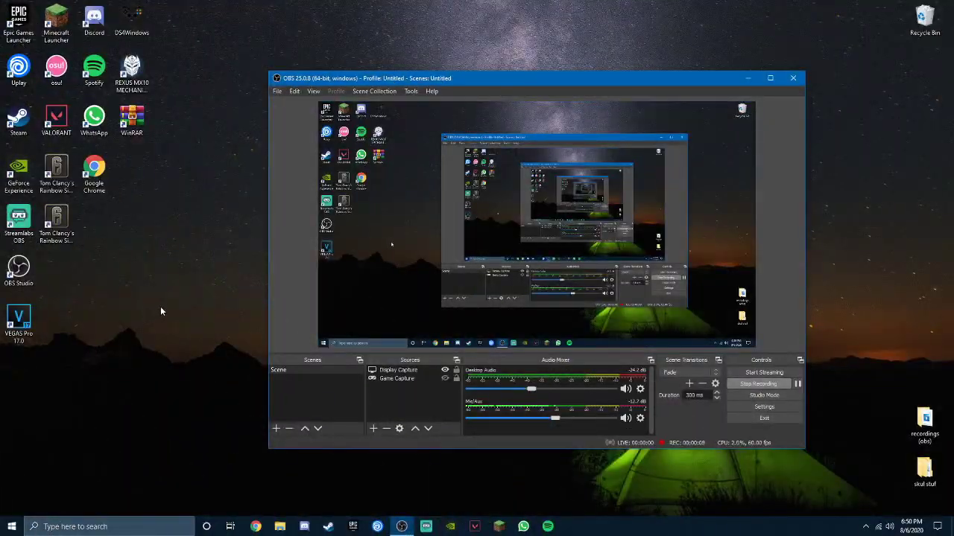
Step: Minimize the OBS window, switch to Google Chrome and search the web for "lively wallpaper"
left_click_drag(400, 86, 377, 68)
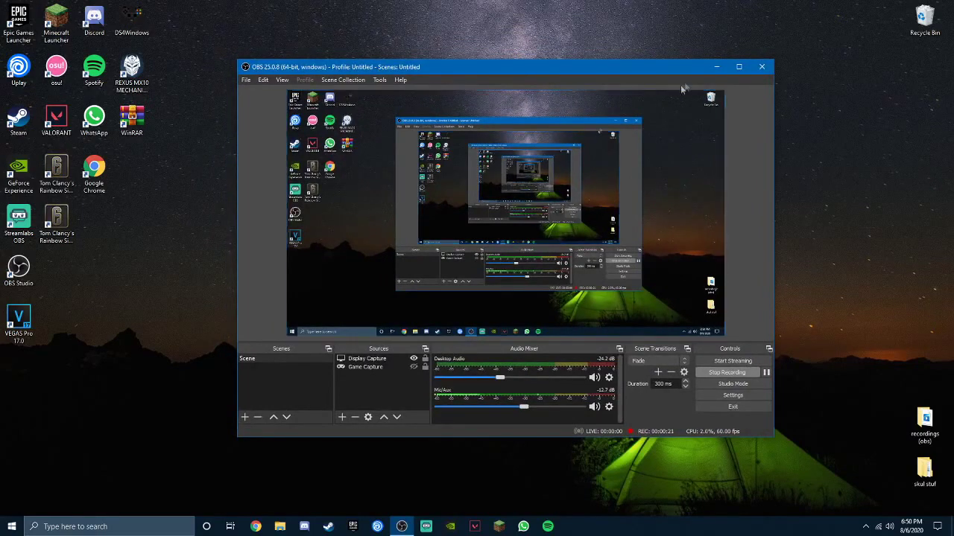
left_click(715, 67)
left_click(255, 527)
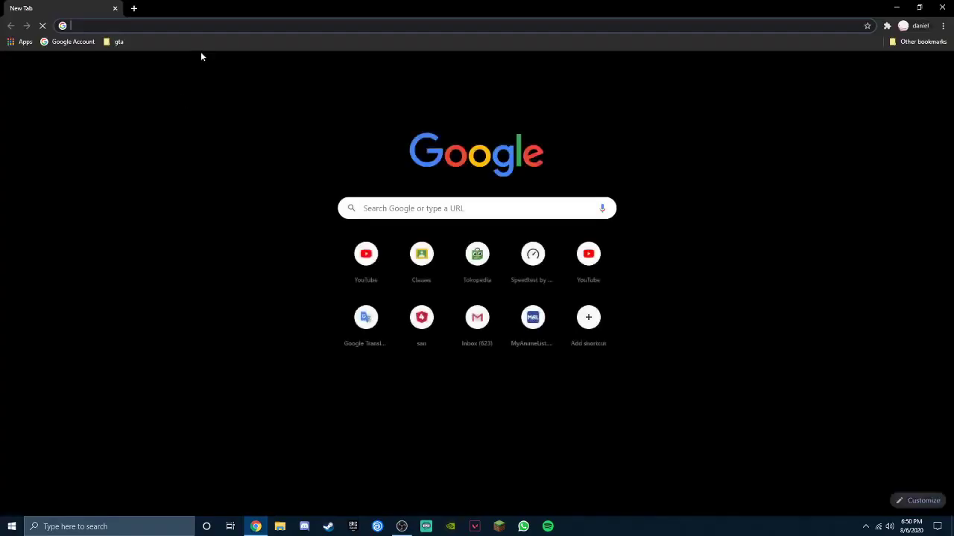
type("liv")
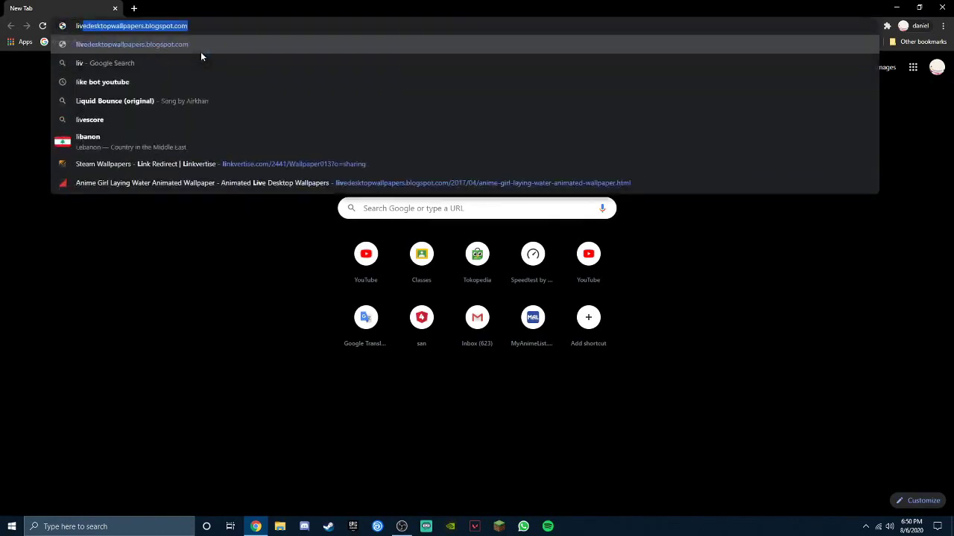
type("ely wallp")
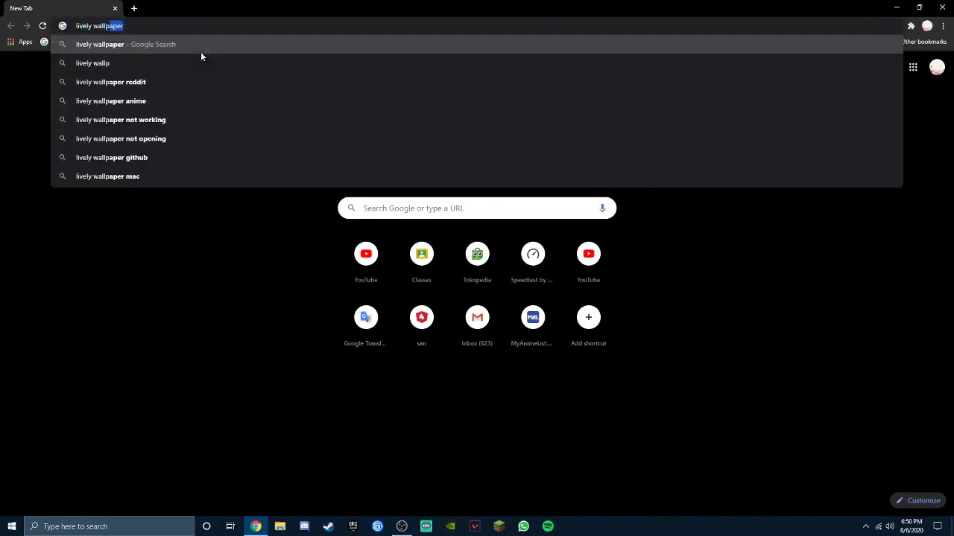
key("Return")
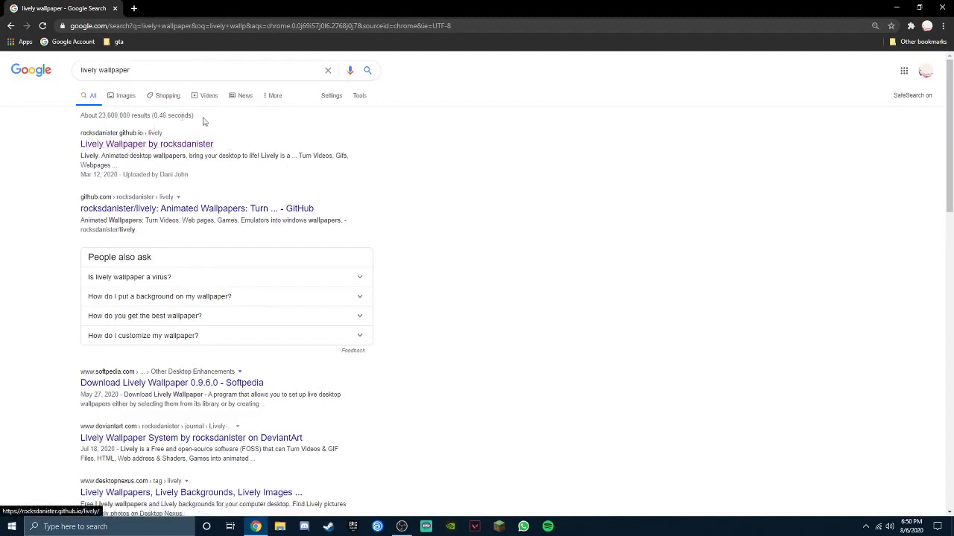
Step: Open the Lively Wallpaper by rocksdanister site and start downloading the v0.9.6.0 installer setup from its download section
left_click_drag(101, 135, 80, 137)
left_click(63, 138)
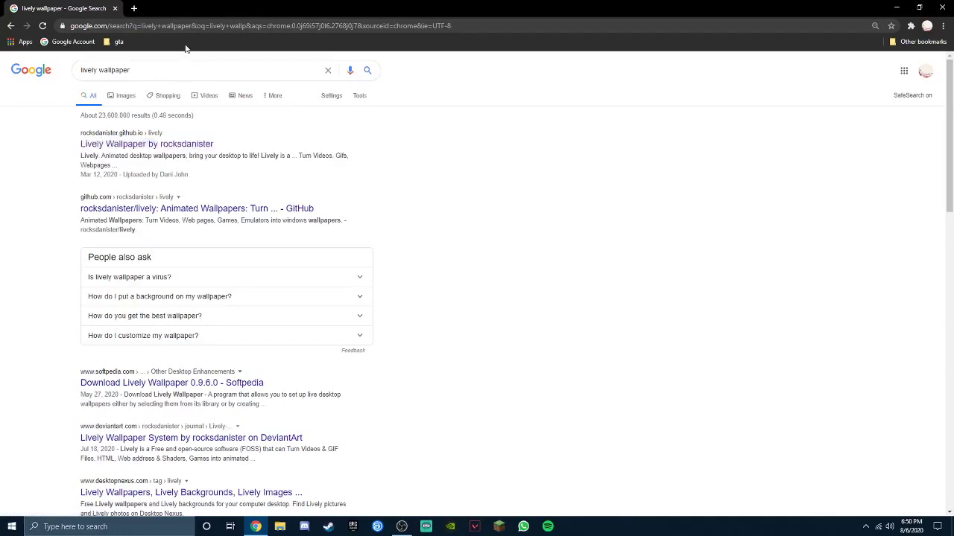
left_click(110, 144)
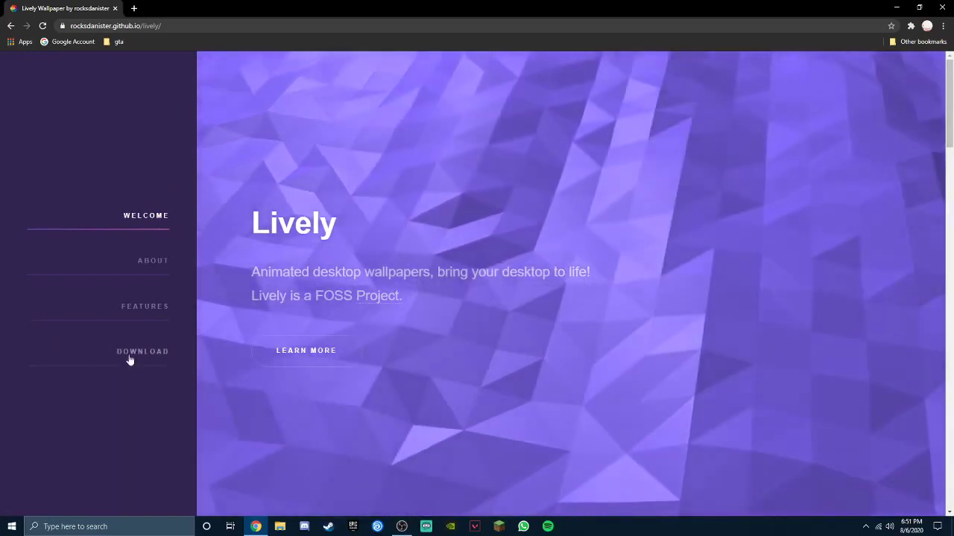
left_click(129, 360)
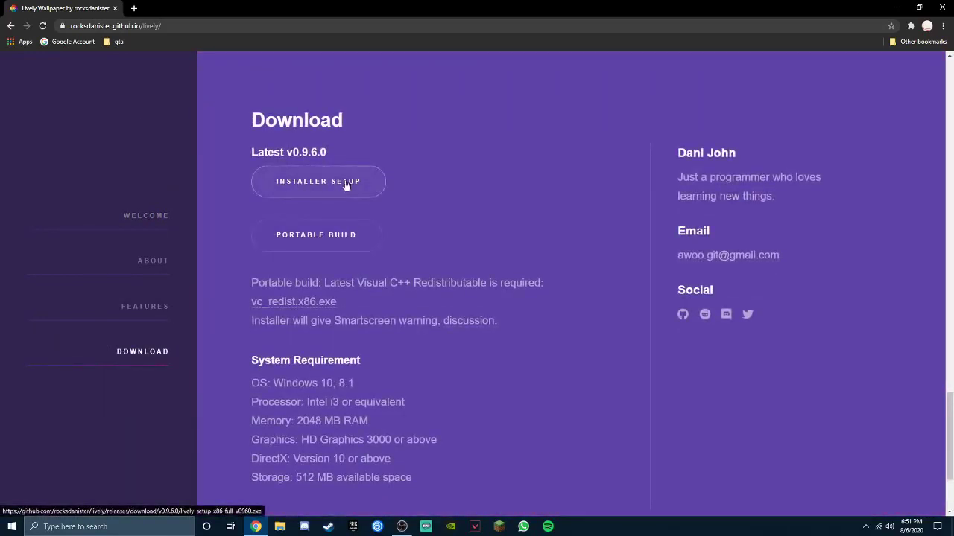
left_click(345, 186)
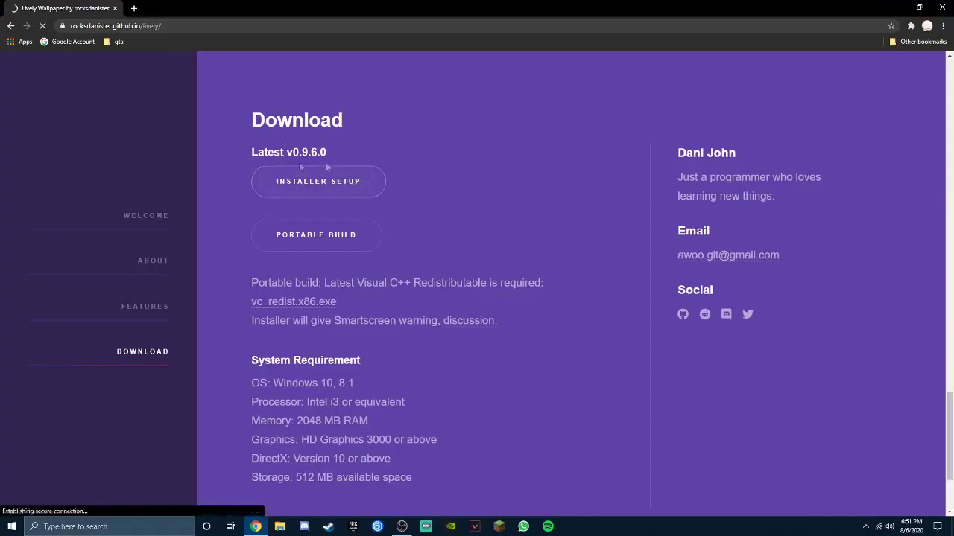
Step: Cancel the running Lively installer download and close the browser
left_click(103, 504)
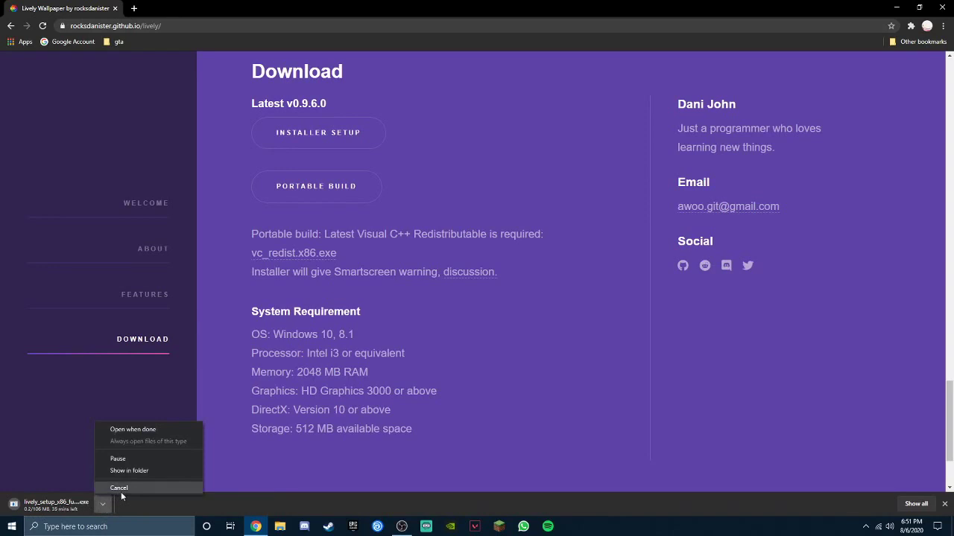
left_click(120, 488)
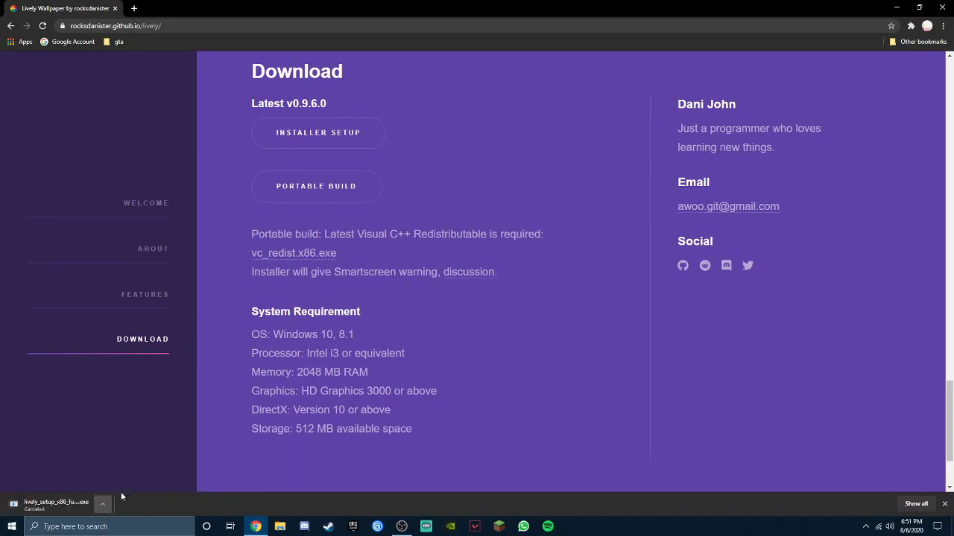
left_click(941, 6)
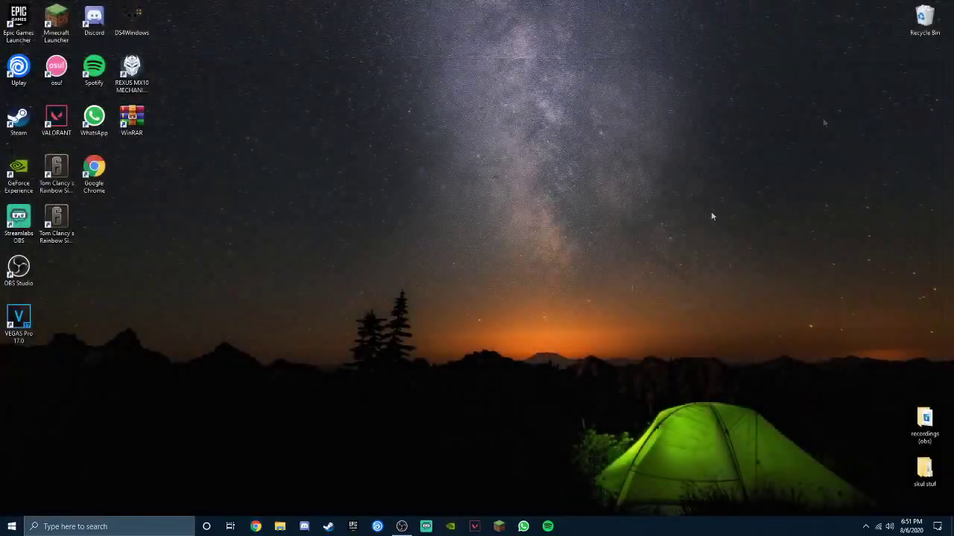
Step: Switch to File Explorer, go to the Downloads folder and run lively_setup_x86_full_v0960
left_click(280, 527)
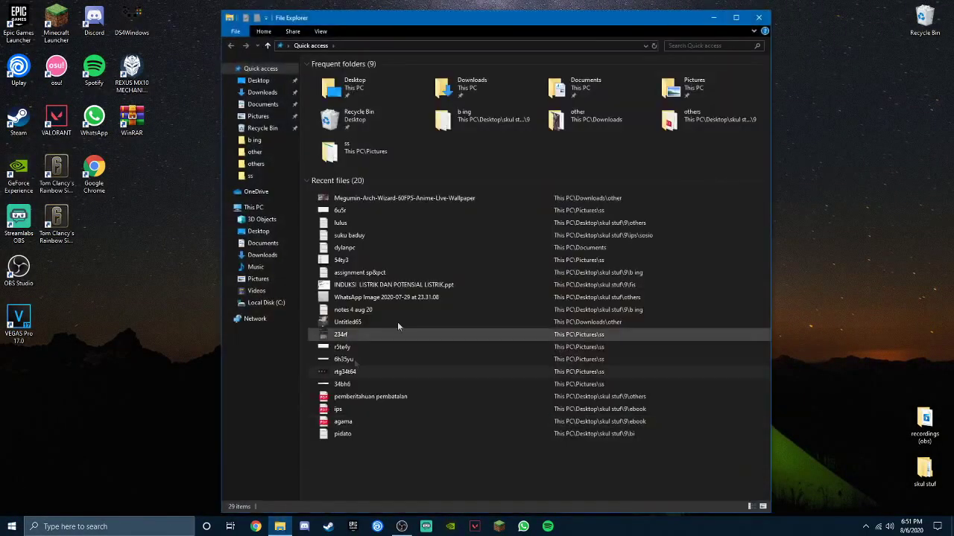
left_click(271, 258)
left_click(350, 138)
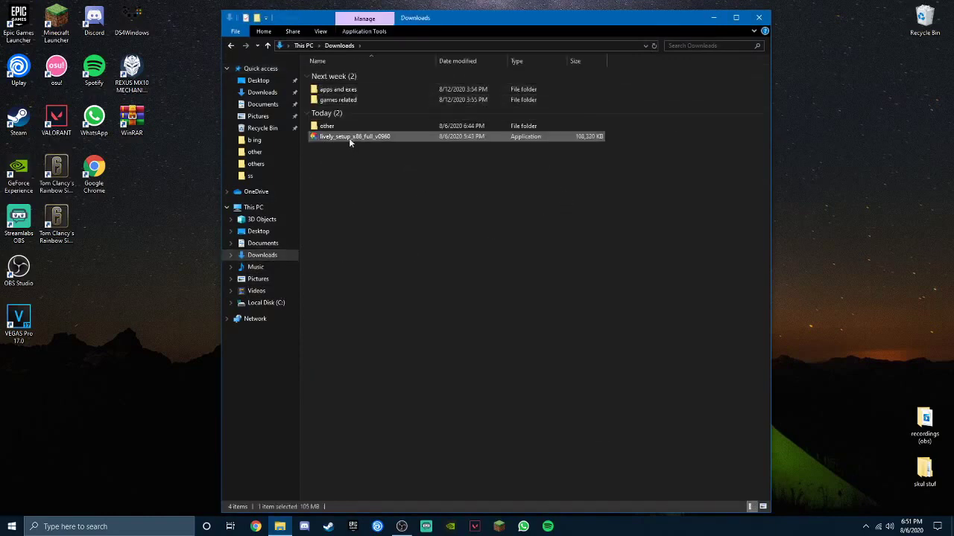
left_click(350, 161)
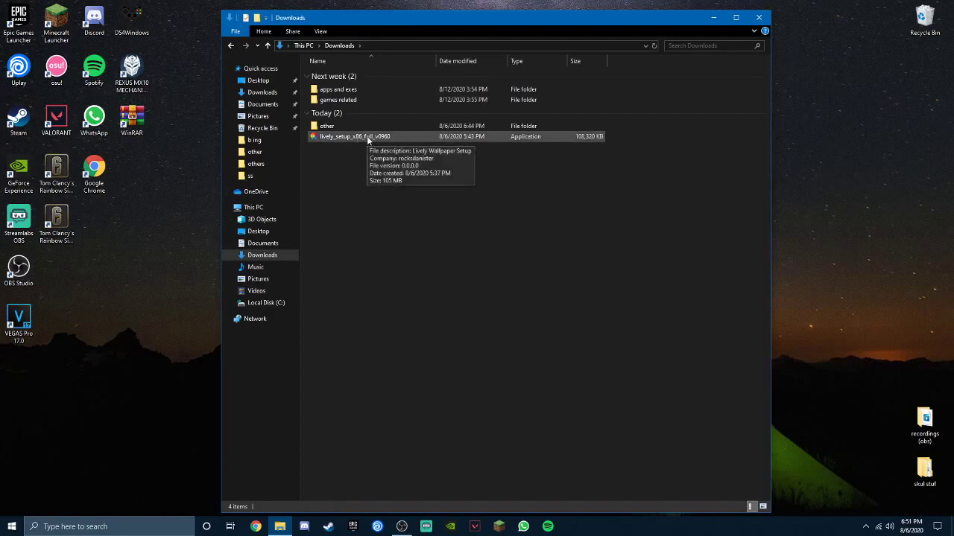
double_click(368, 138)
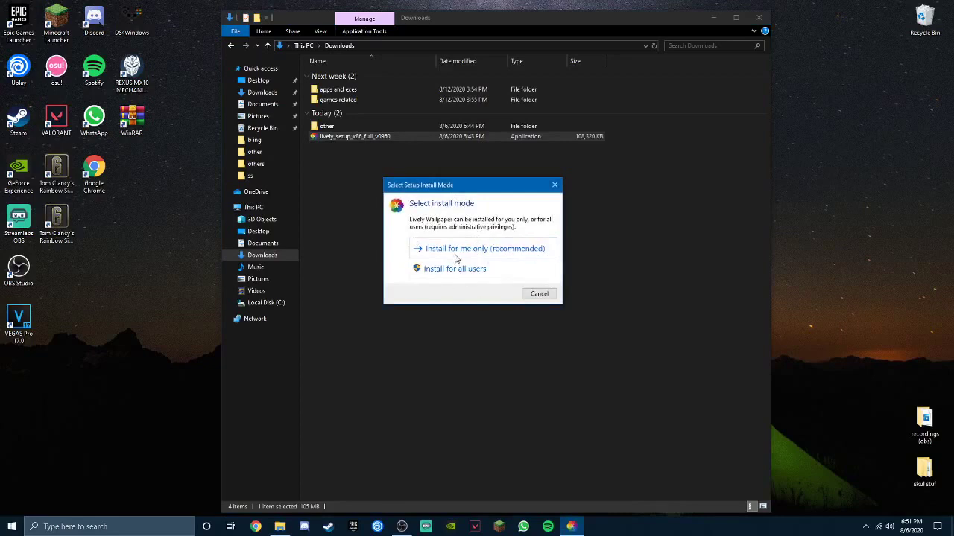
Step: Choose to install Lively Wallpaper for the current user only and confirm English as the setup language
left_click(456, 251)
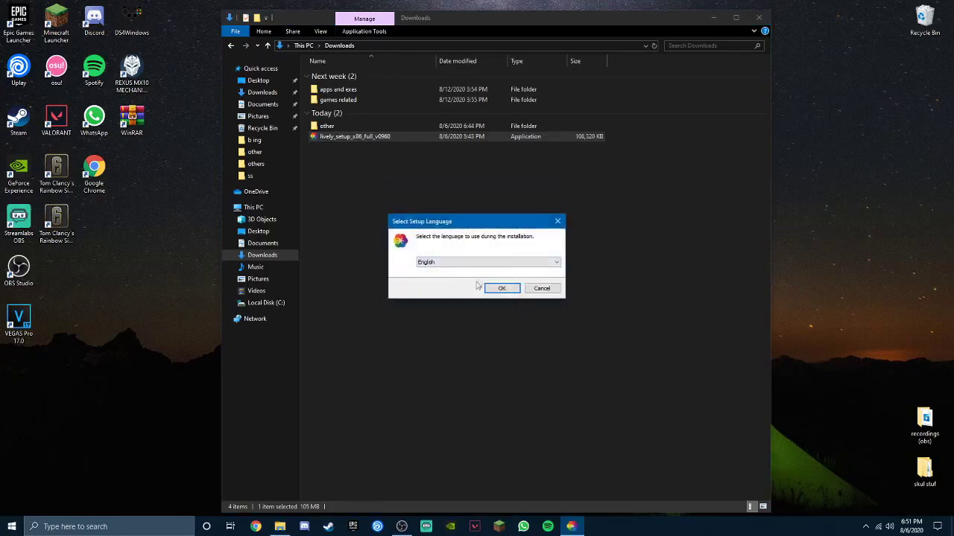
left_click(507, 263)
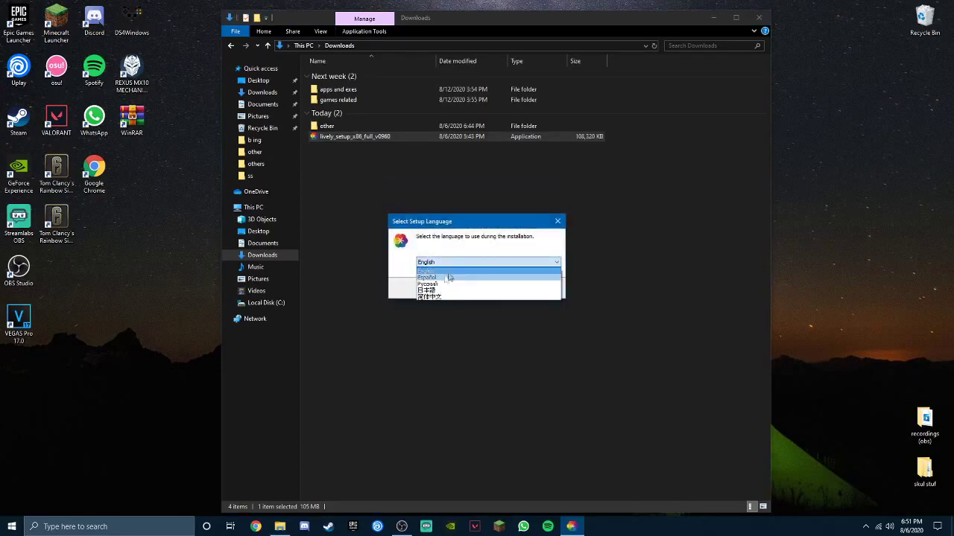
left_click(485, 272)
left_click(484, 262)
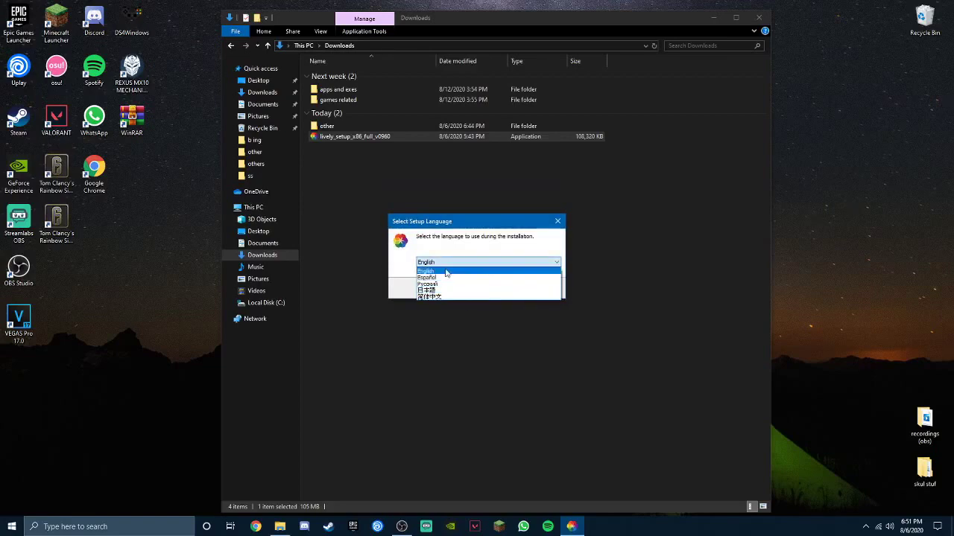
left_click(504, 264)
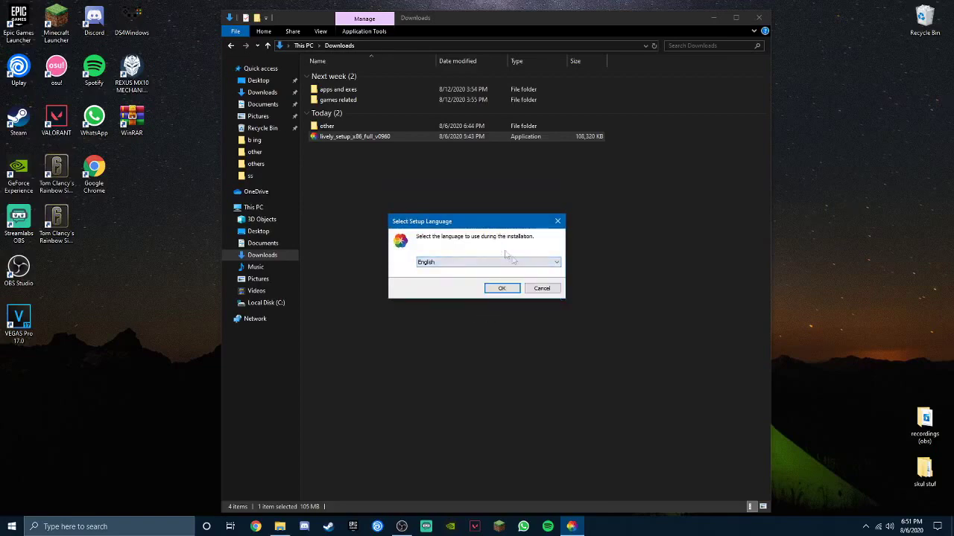
key("Return")
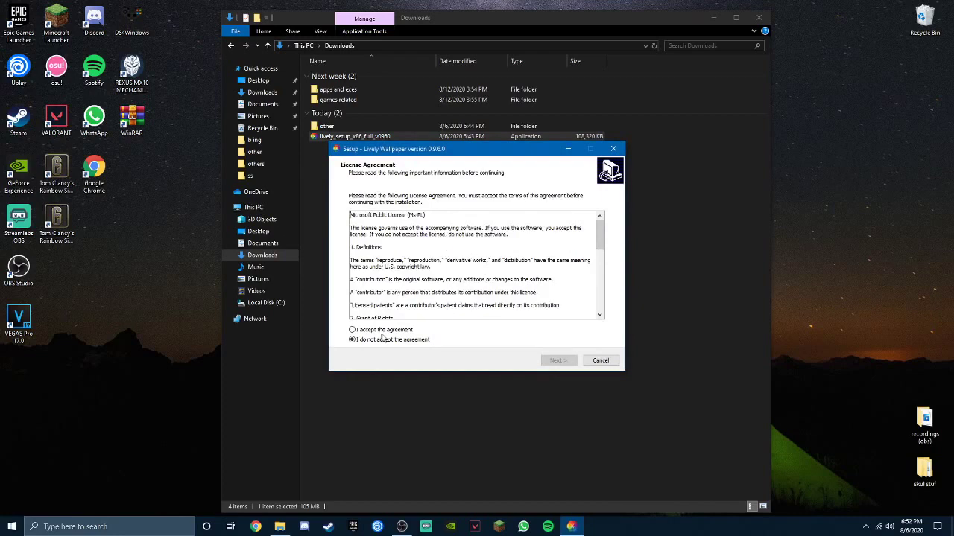
Step: Accept the license agreement, keep the Full components, desktop shortcut and Start with Windows options, and start the installation
left_click(381, 330)
left_click(557, 361)
left_click(557, 360)
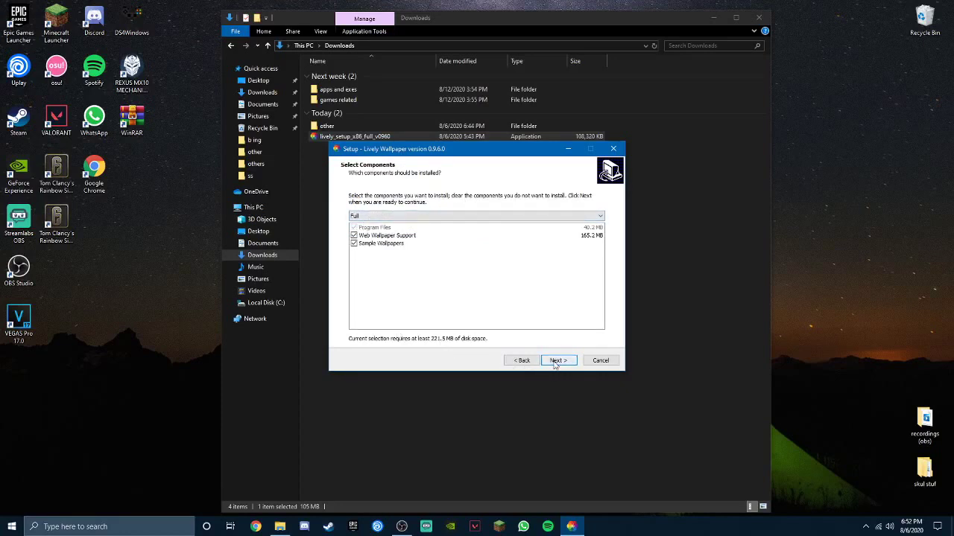
left_click(556, 360)
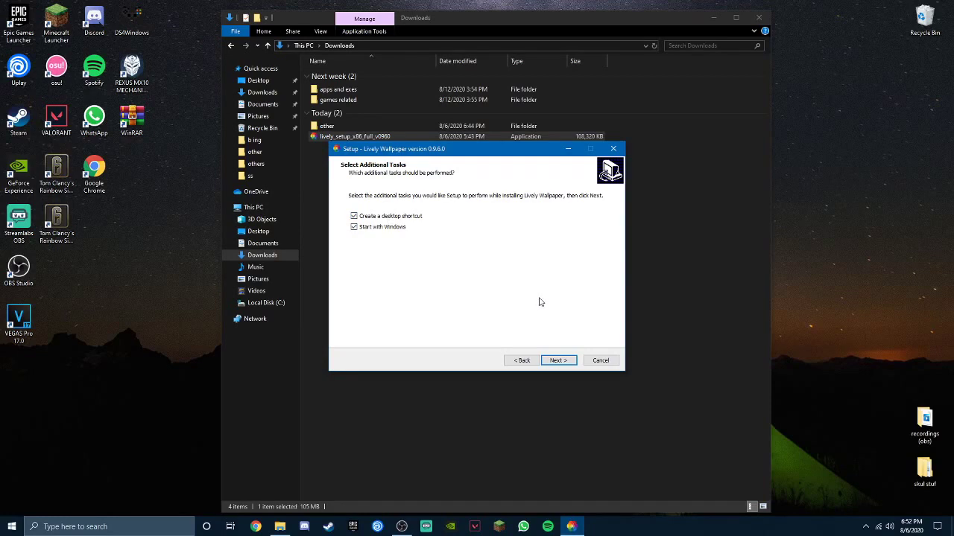
left_click(557, 360)
left_click(549, 363)
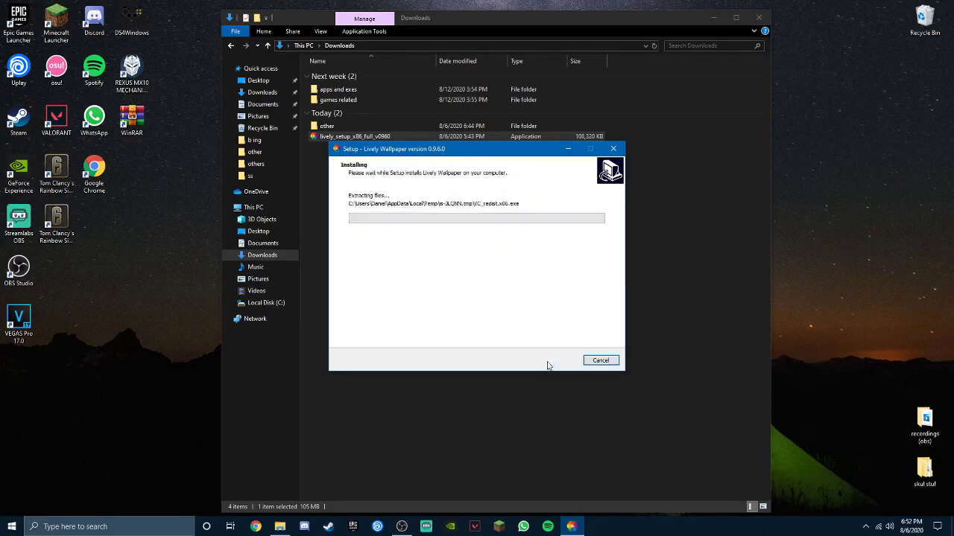
Step: Close the Downloads folder window and finish the setup wizard with Launch Lively Wallpaper enabled
left_click_drag(526, 147, 300, 263)
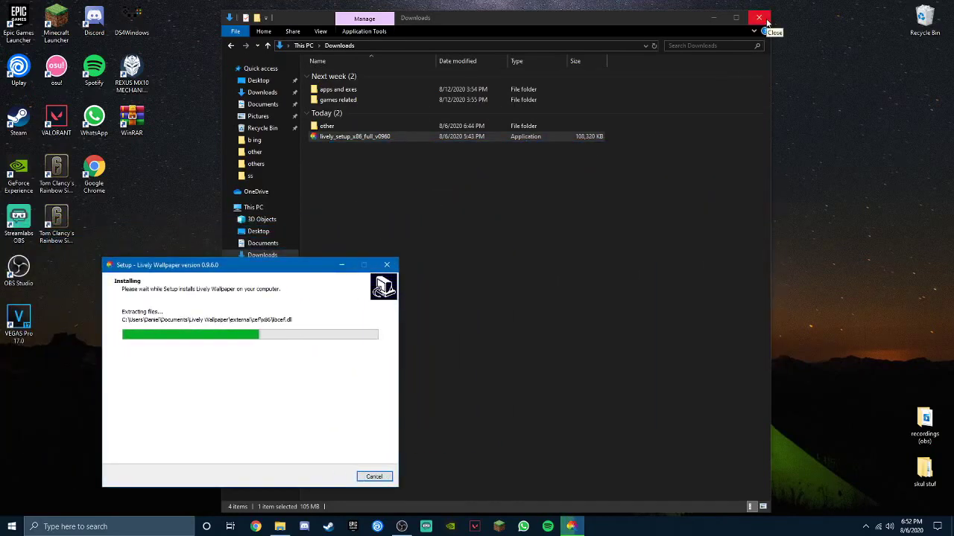
left_click(759, 18)
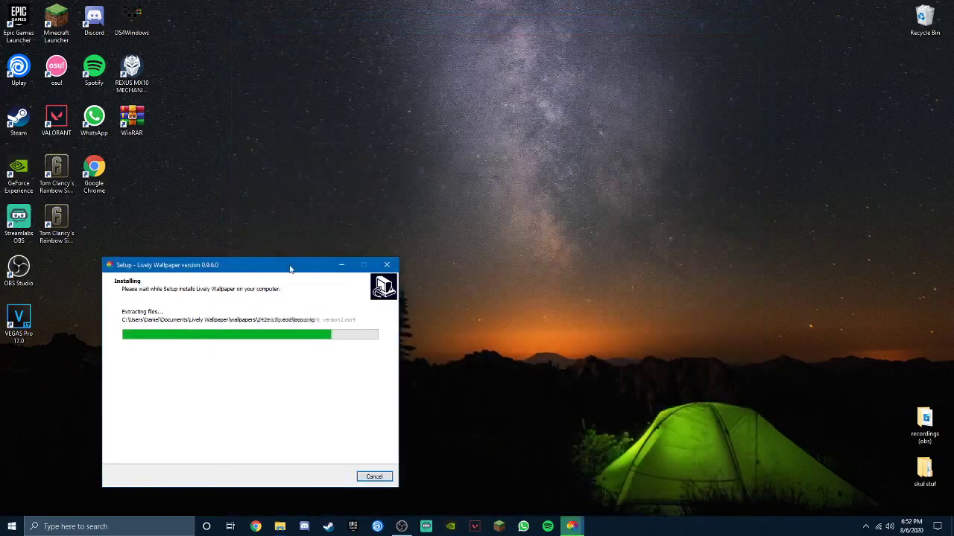
left_click_drag(290, 269, 590, 91)
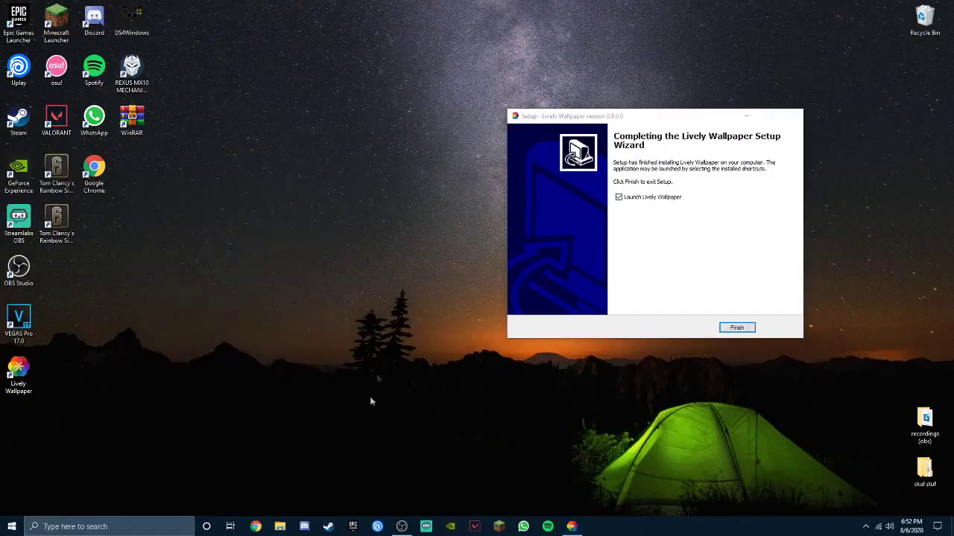
left_click_drag(158, 245, 529, 476)
left_click_drag(682, 117, 509, 86)
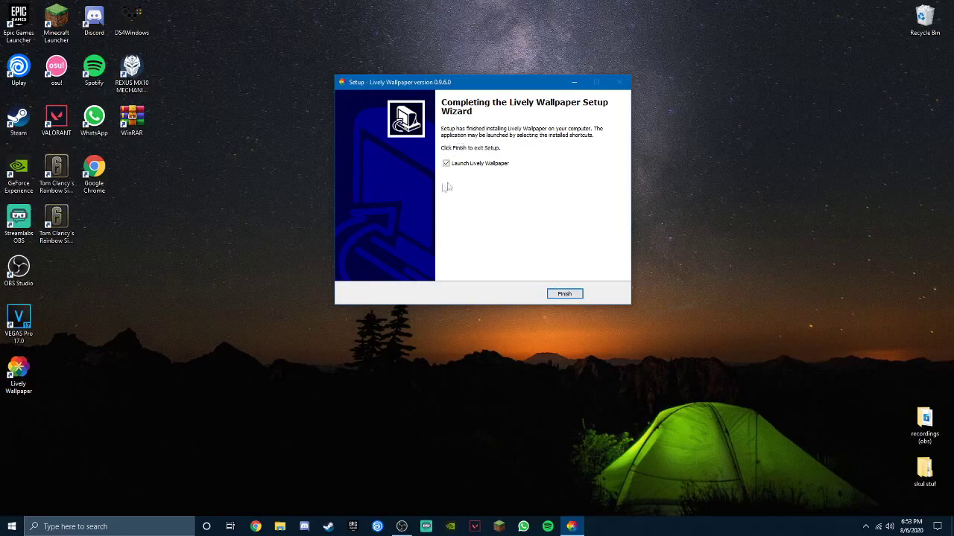
left_click(565, 294)
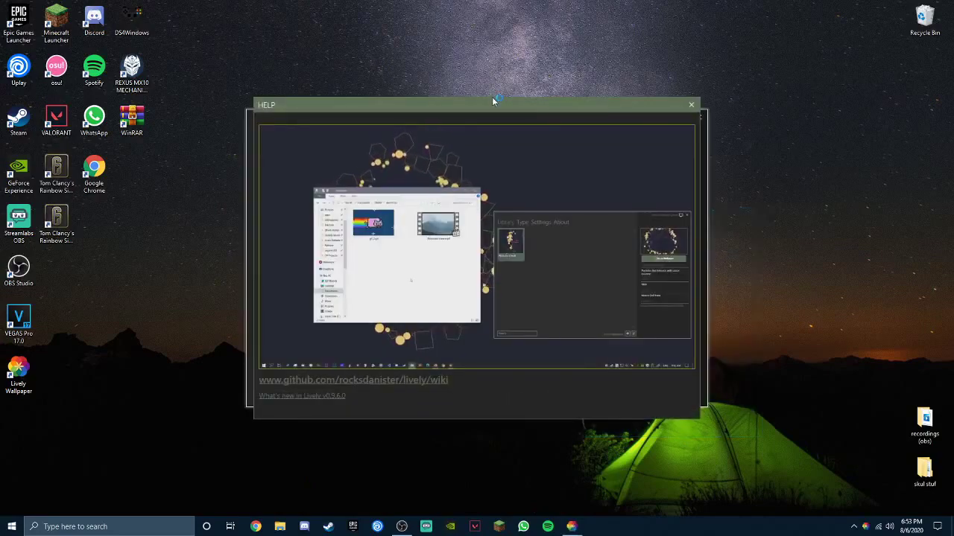
Step: Move the Help window off the wallpaper library and close it
left_click_drag(496, 104, 718, 176)
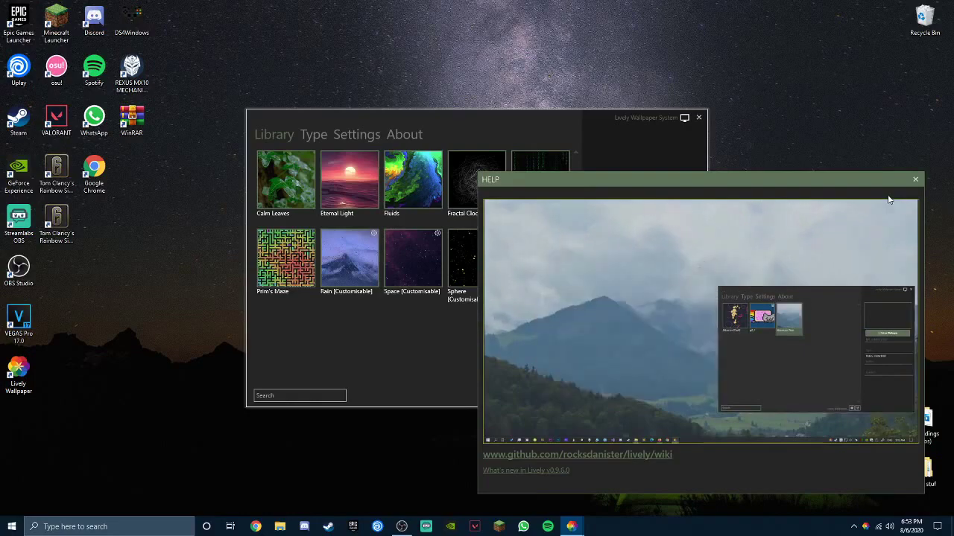
left_click_drag(562, 183, 391, 314)
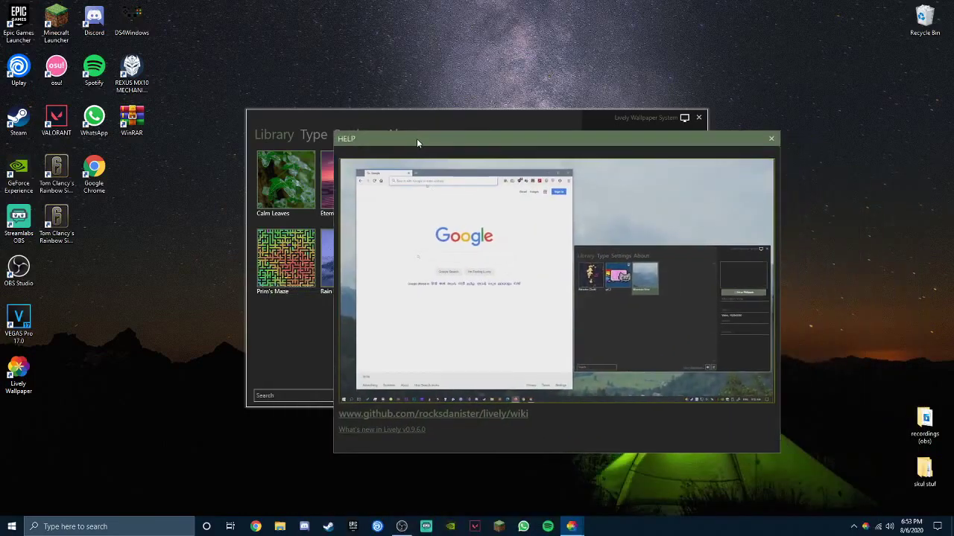
left_click_drag(513, 136, 462, 294)
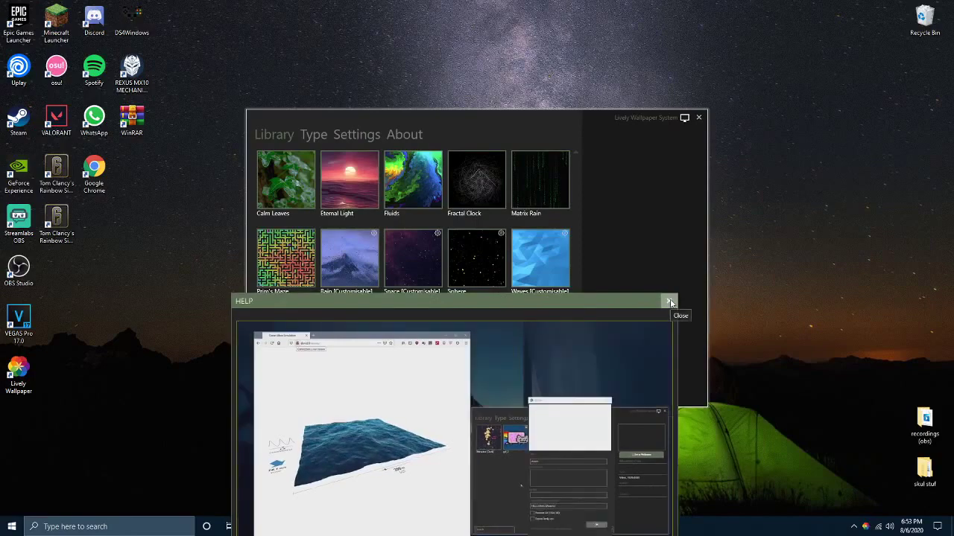
left_click_drag(634, 307, 651, 274)
left_click(481, 146)
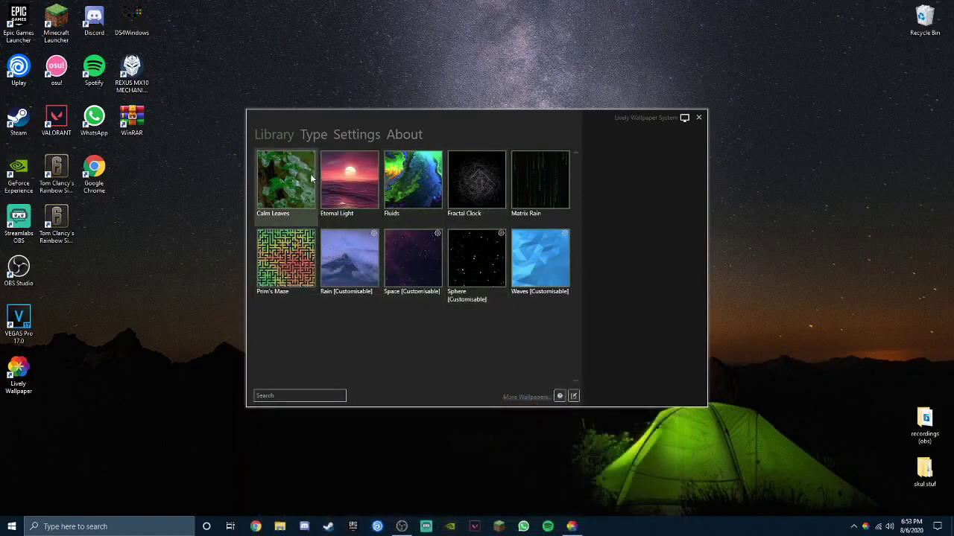
Step: Set Calm Leaves as the desktop wallpaper and move the library window around to reveal the background
left_click(283, 177)
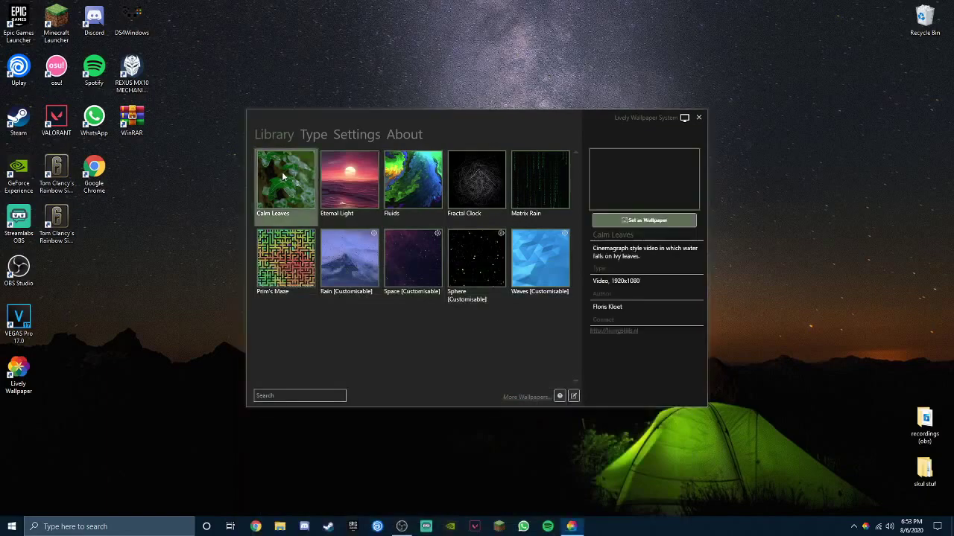
left_click(643, 220)
left_click_drag(447, 120, 386, 426)
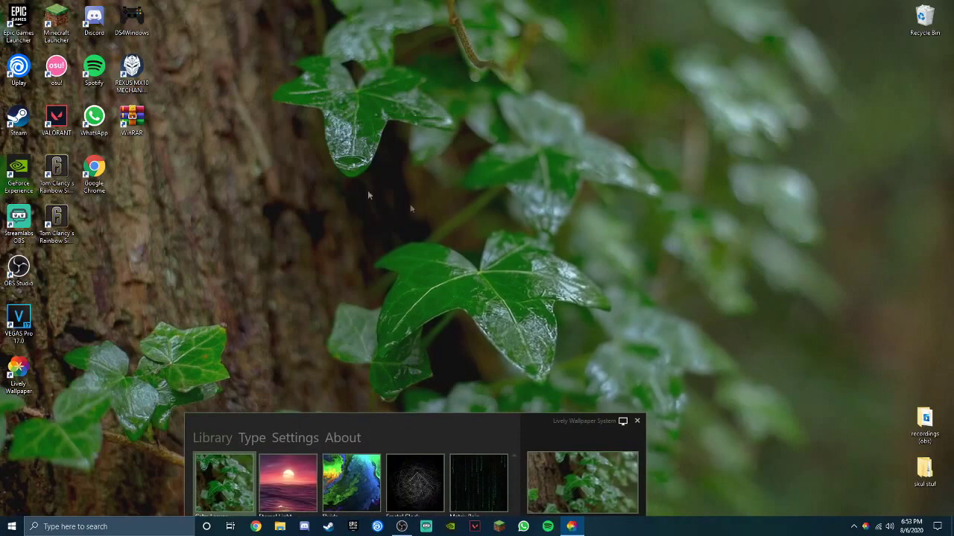
left_click_drag(350, 423, 608, 170)
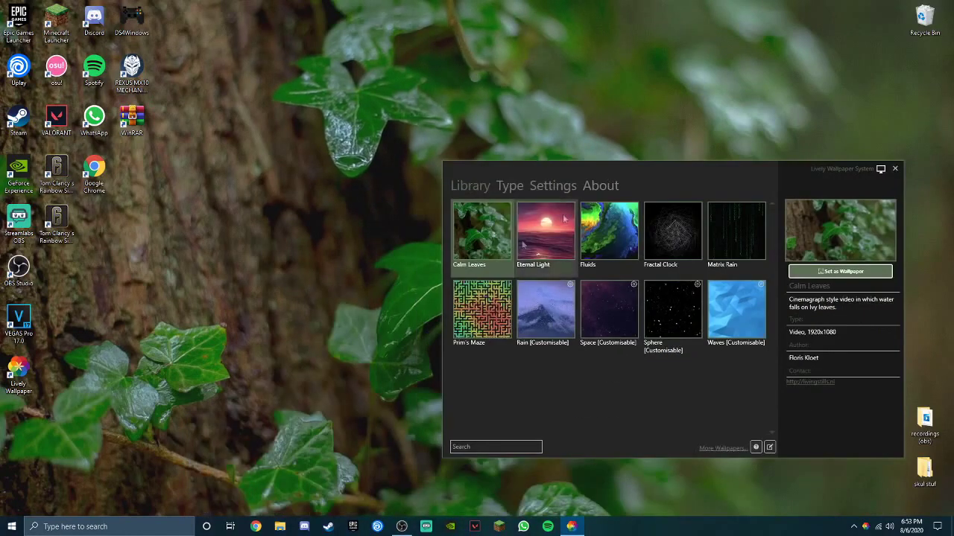
Step: Set Eternal Light as the desktop wallpaper and reposition the library window
left_click(545, 231)
left_click(839, 272)
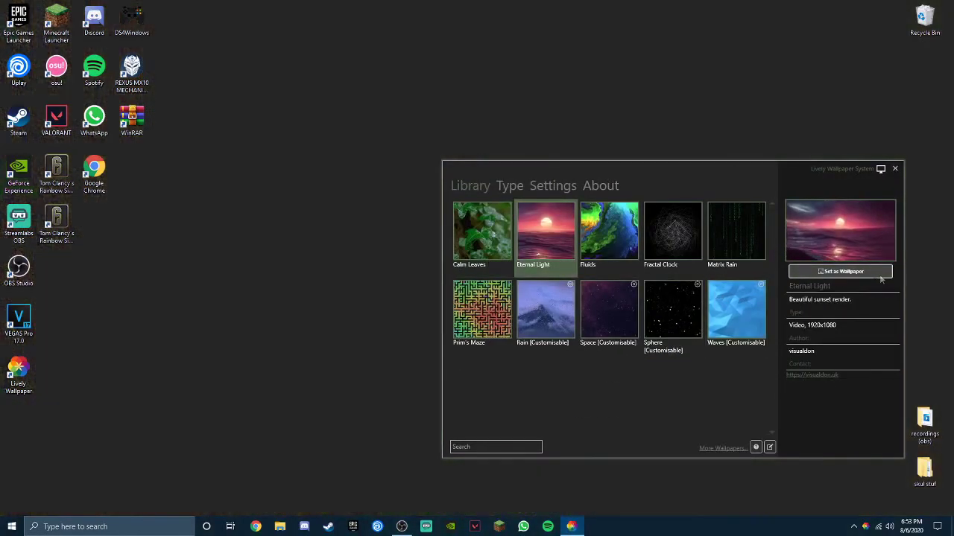
left_click_drag(586, 179, 679, 106)
Step: Set the Rain [Customisable] wallpaper on the desktop and move the library window clear of the background
left_click(637, 235)
left_click_drag(739, 110, 576, 106)
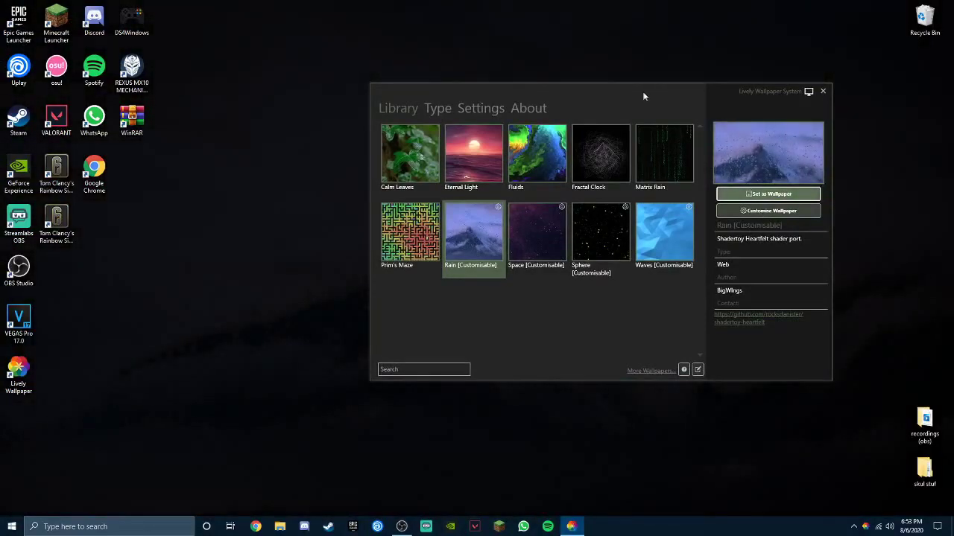
left_click_drag(643, 95, 772, 319)
Step: Customise the Rain wallpaper with a brightness of 82 and a zoom of 246
left_click(898, 430)
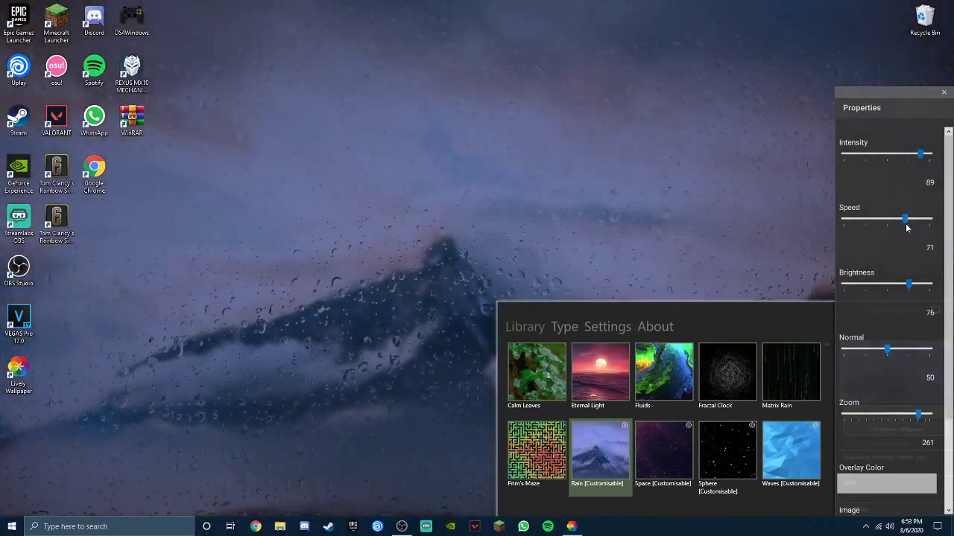
left_click_drag(910, 286, 918, 294)
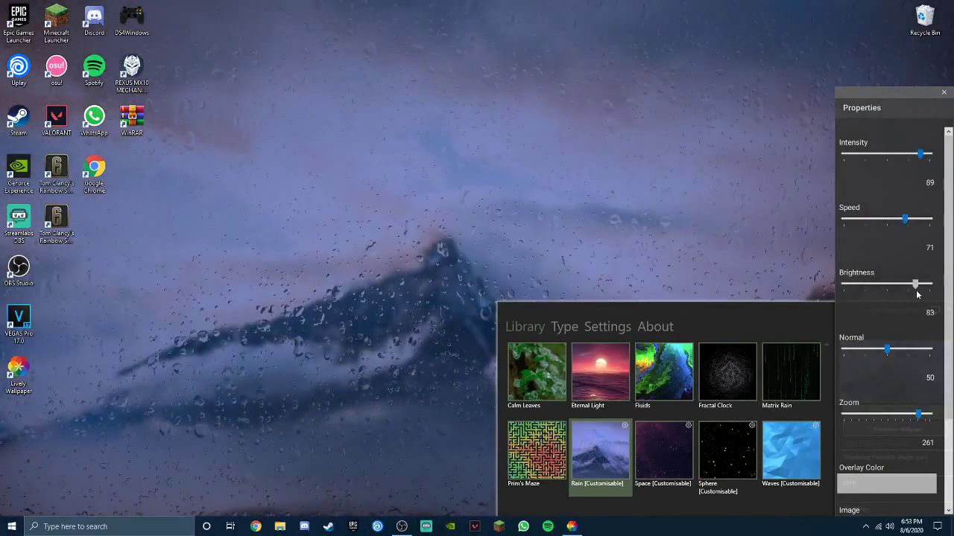
Step: Try the Street, City, Mountain and Forest images for the Rain wallpaper and settle on City
scroll(882, 438, "down", 2)
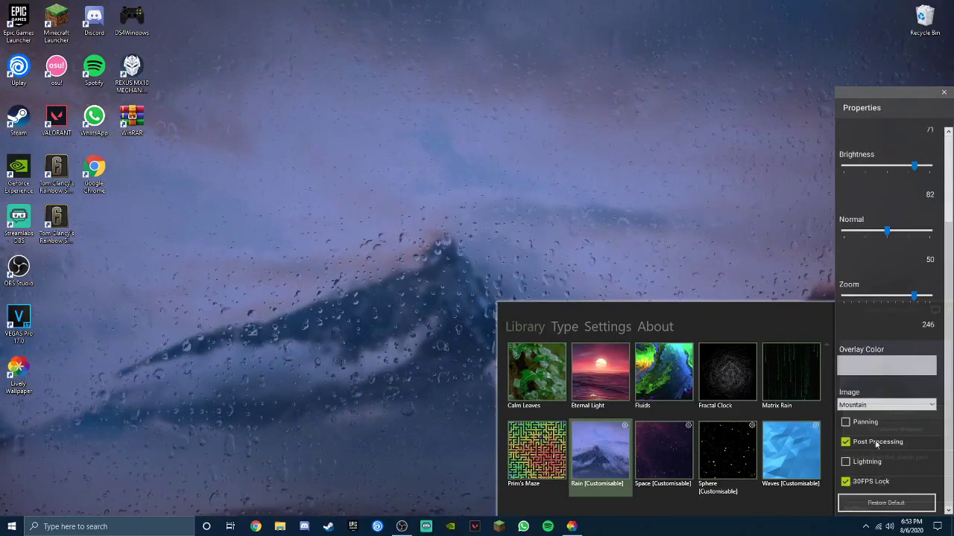
left_click(874, 405)
left_click(860, 441)
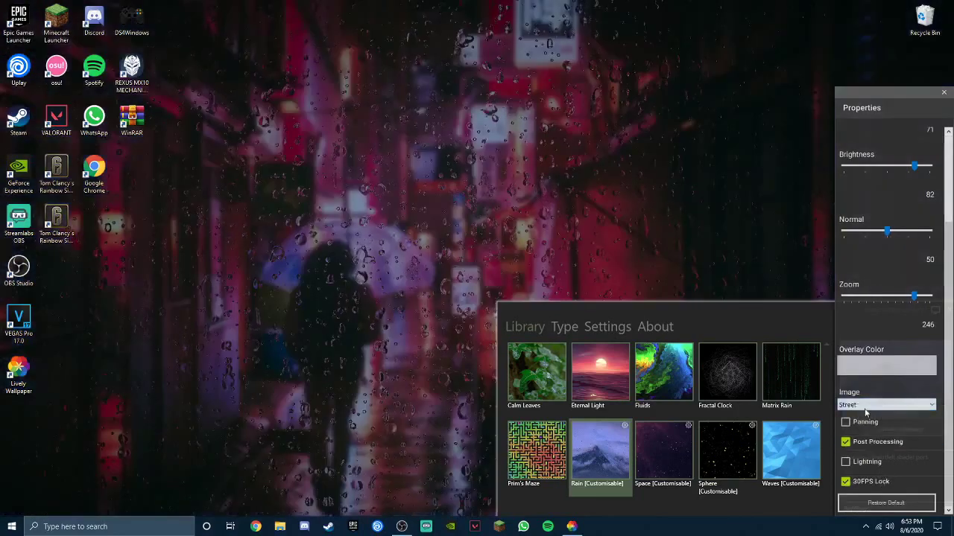
left_click(874, 405)
left_click(845, 415)
left_click(864, 405)
left_click(861, 425)
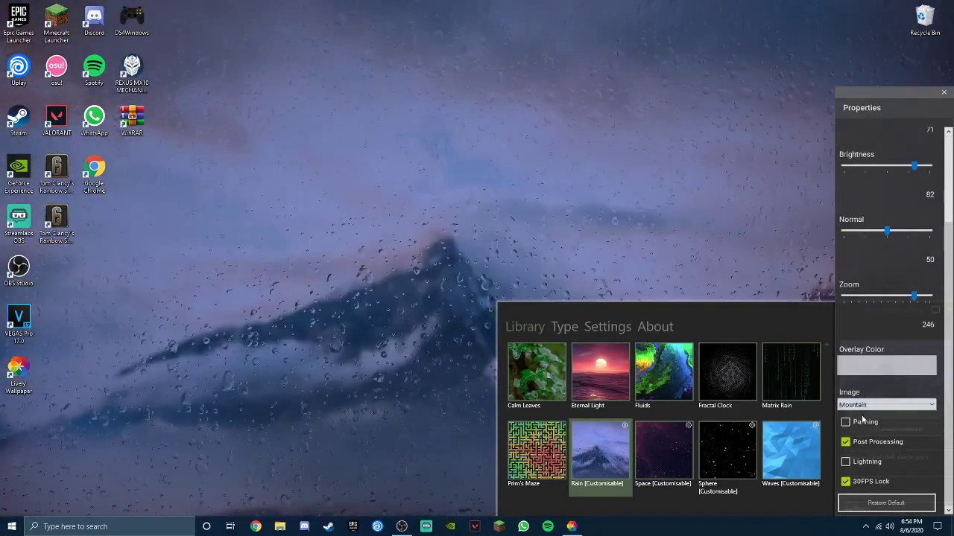
left_click(862, 433)
left_click(874, 405)
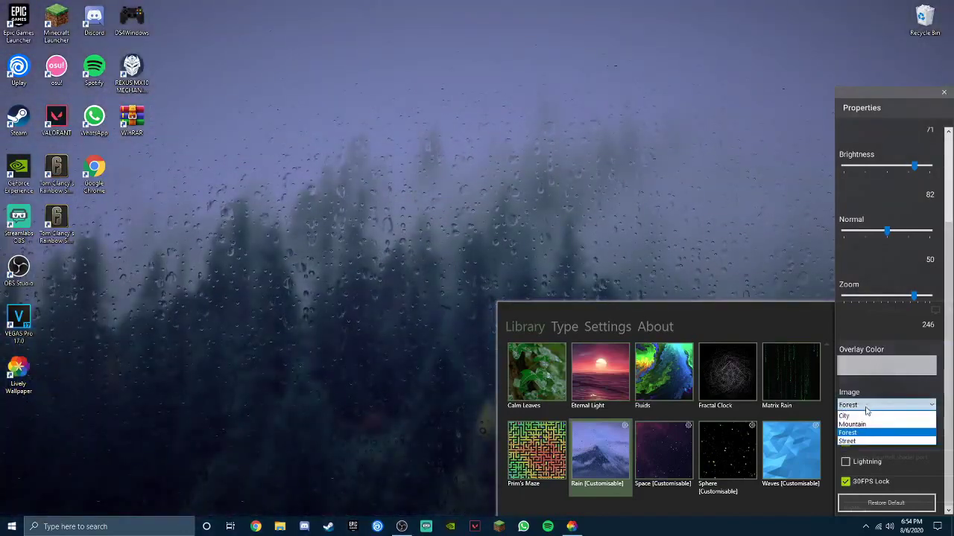
left_click(845, 416)
Step: Set the Rain wallpaper's zoom to 249, enable Lightning, turn off 30FPS Lock and close its properties
scroll(906, 439, "up", 2)
scroll(905, 440, "down", 2)
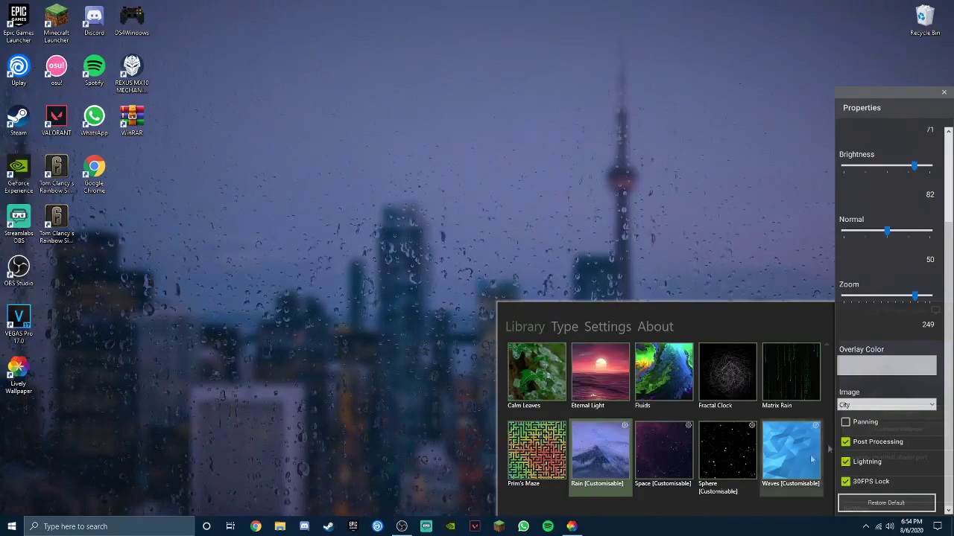
left_click(882, 482)
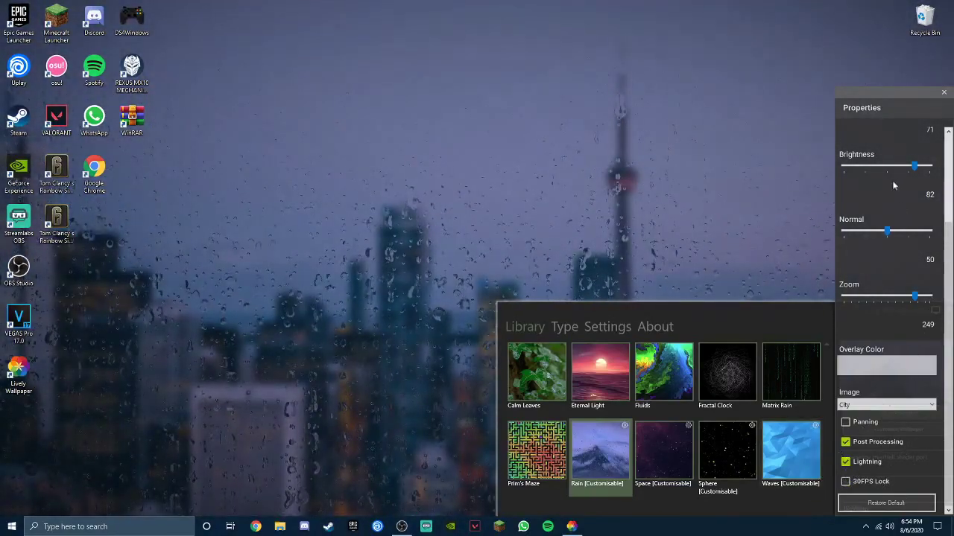
left_click(714, 286)
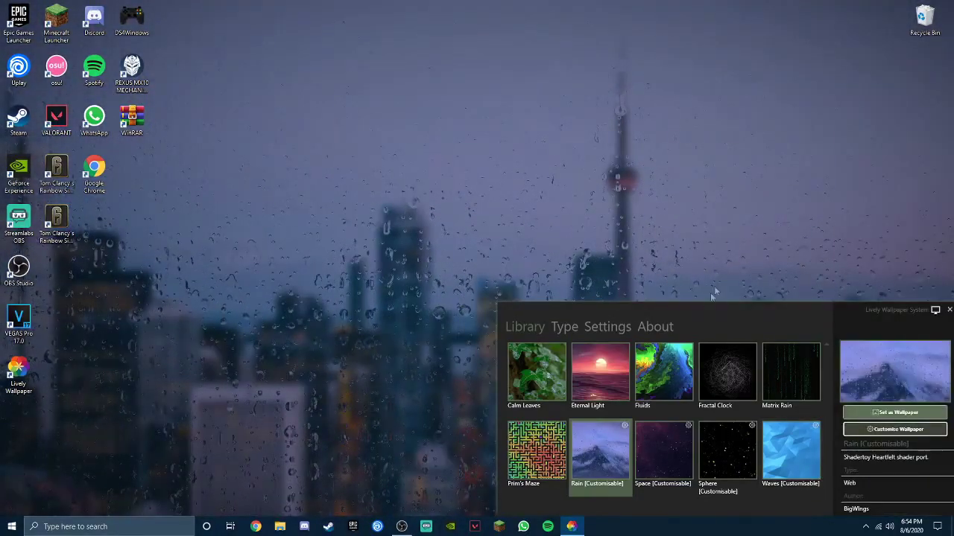
left_click_drag(714, 309, 468, 99)
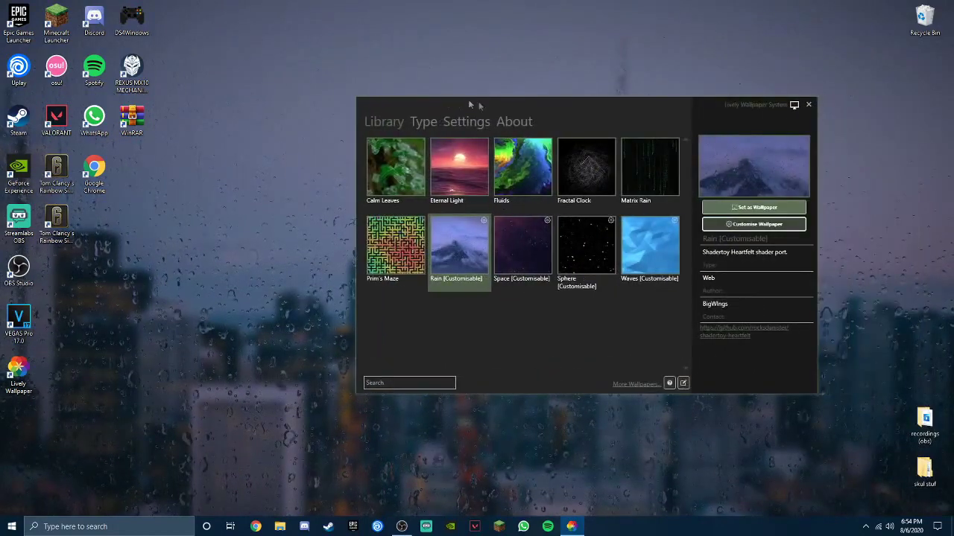
Step: Review the wallpaper types that can be loaded and the Rain wallpaper's customisation properties
left_click(425, 122)
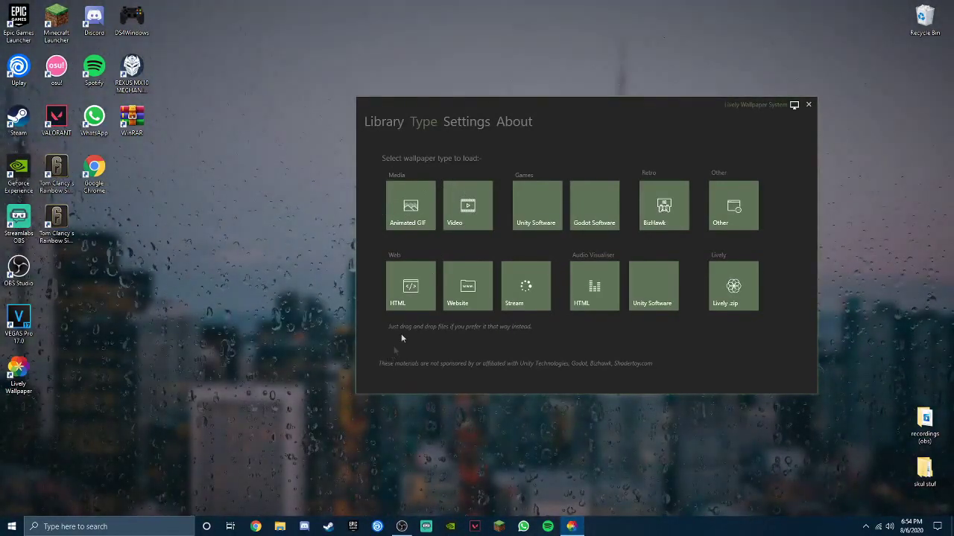
left_click(373, 122)
left_click(722, 228)
scroll(887, 298, "down", 2)
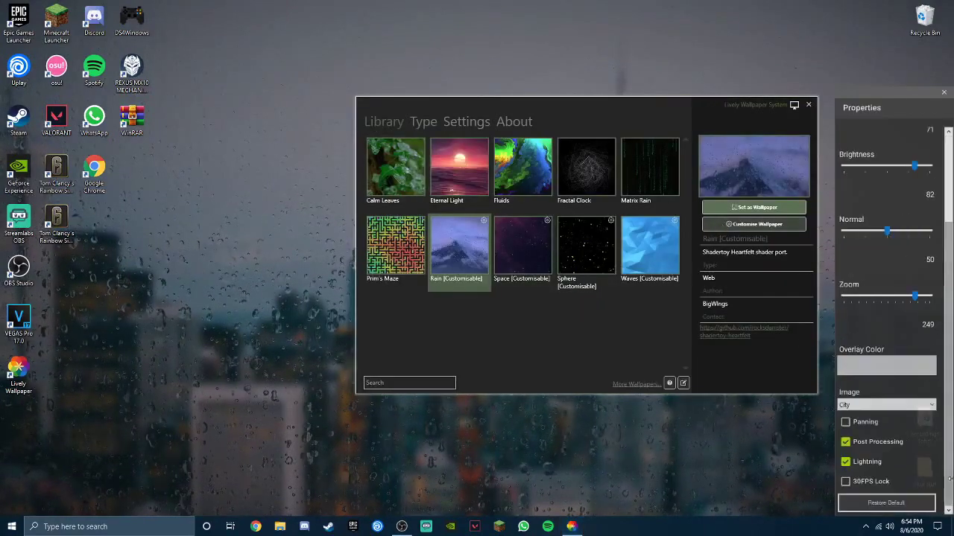
left_click(944, 92)
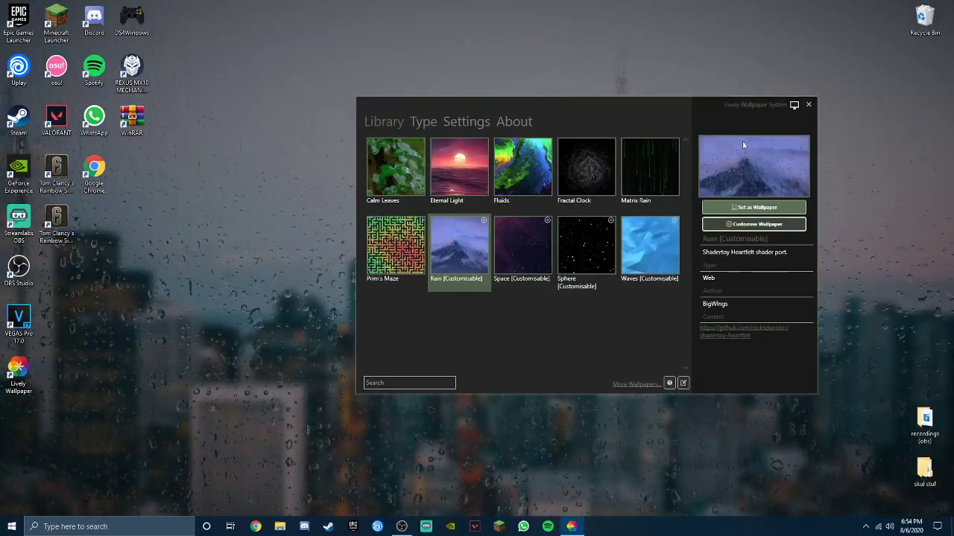
Step: Bring up the loadable wallpaper types and switch to Chrome to look up "youtube"
left_click(422, 123)
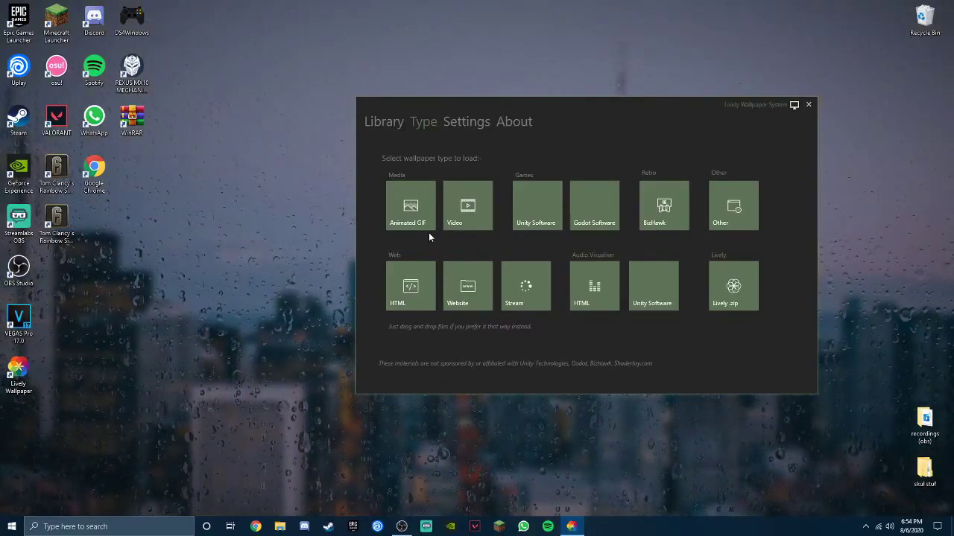
left_click(264, 527)
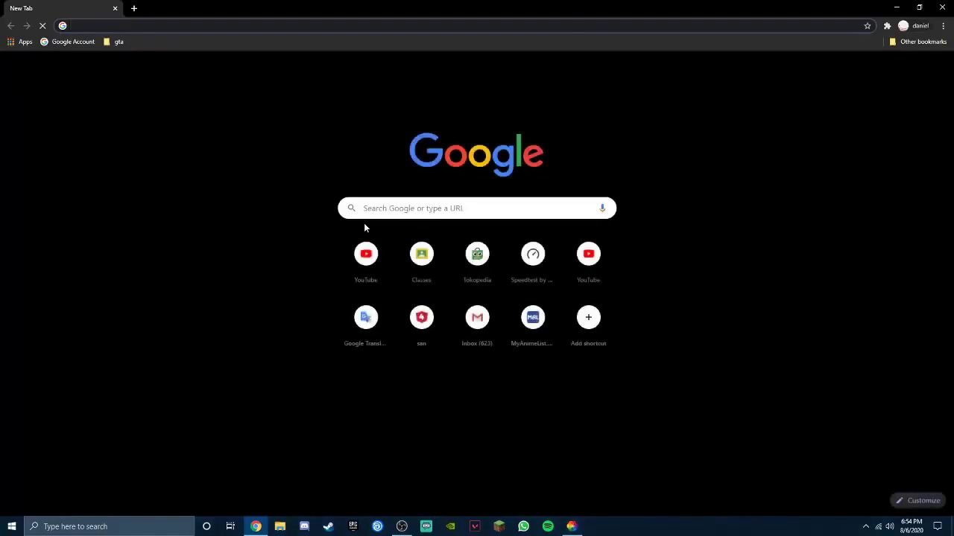
type("youtube")
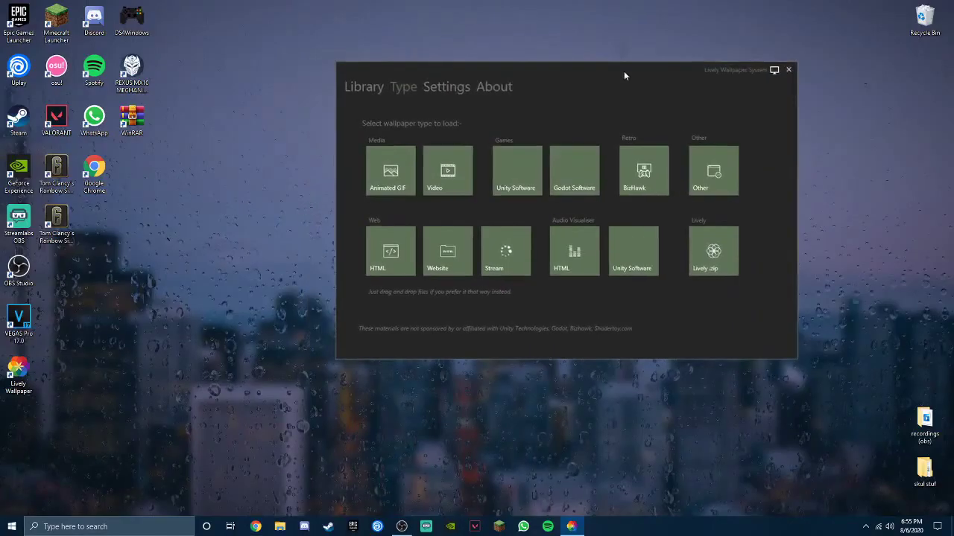
Step: Load the Megumin Background AAC video from the Desktop's video renders folder as a wallpaper and reposition its Library dialog
left_click(443, 187)
left_click(458, 84)
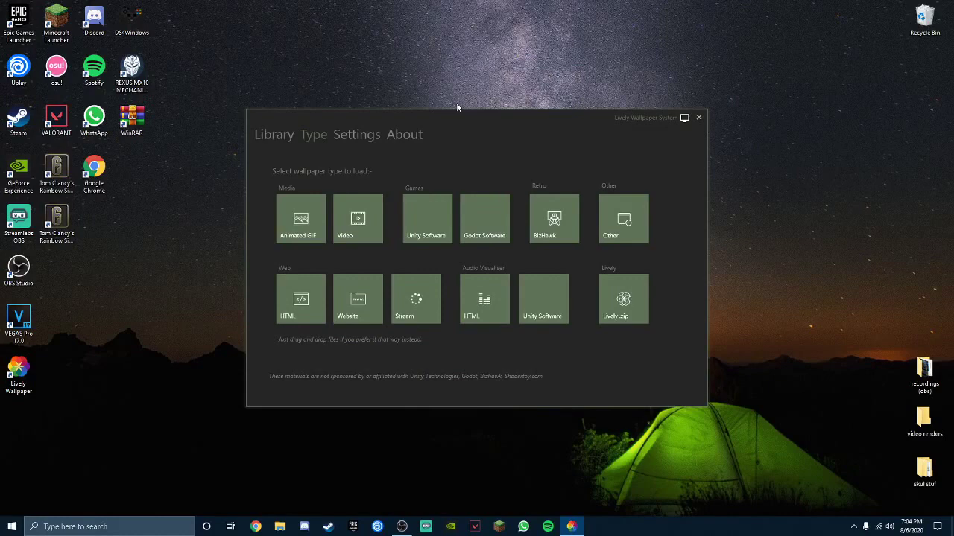
left_click(340, 208)
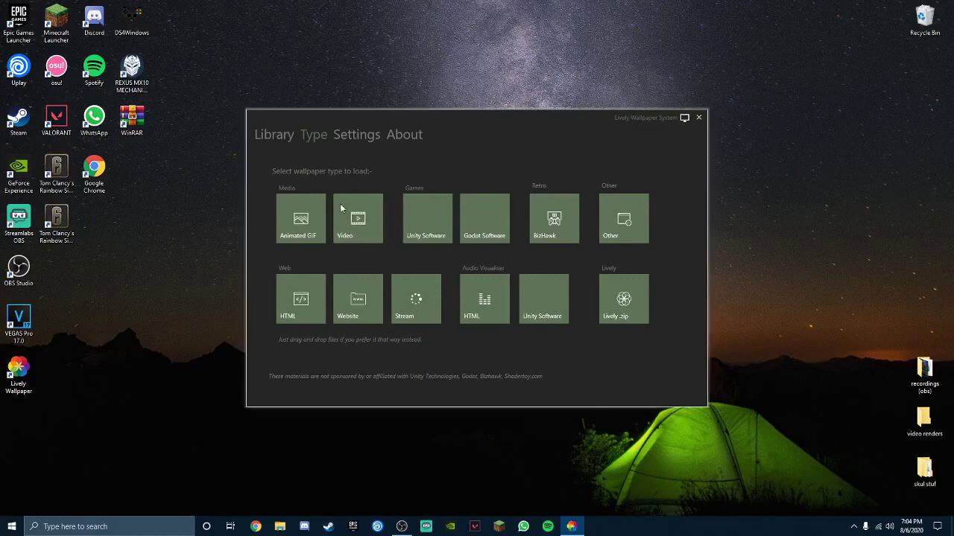
left_click(286, 184)
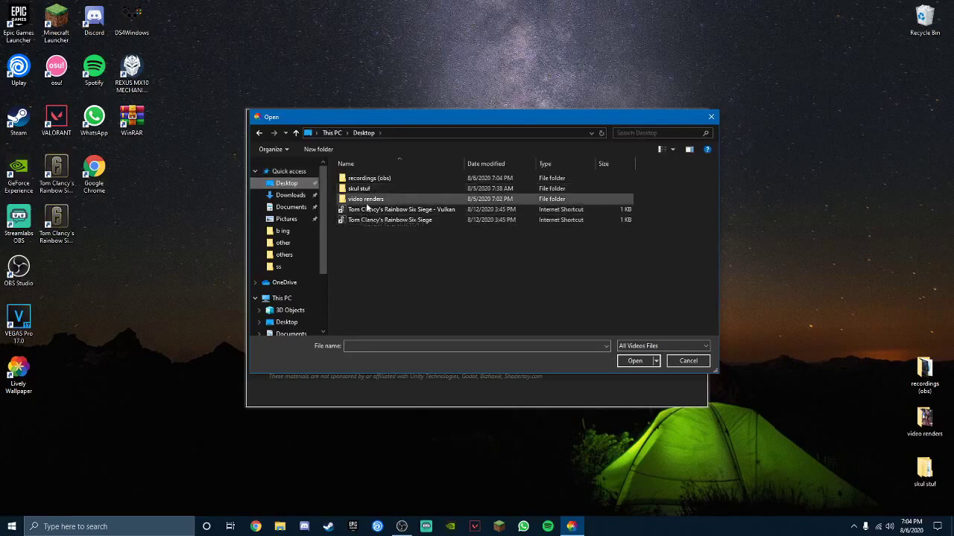
double_click(361, 200)
double_click(377, 194)
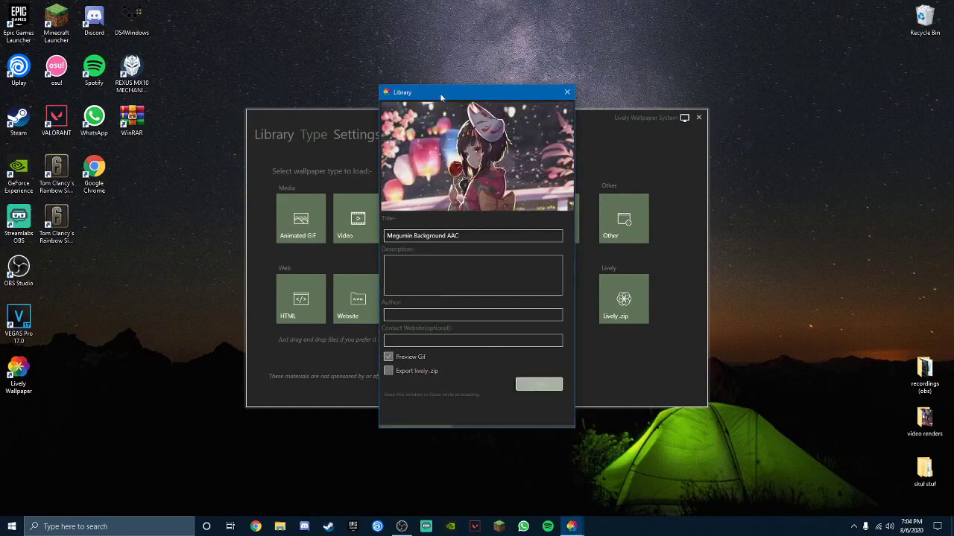
left_click_drag(441, 96, 199, 135)
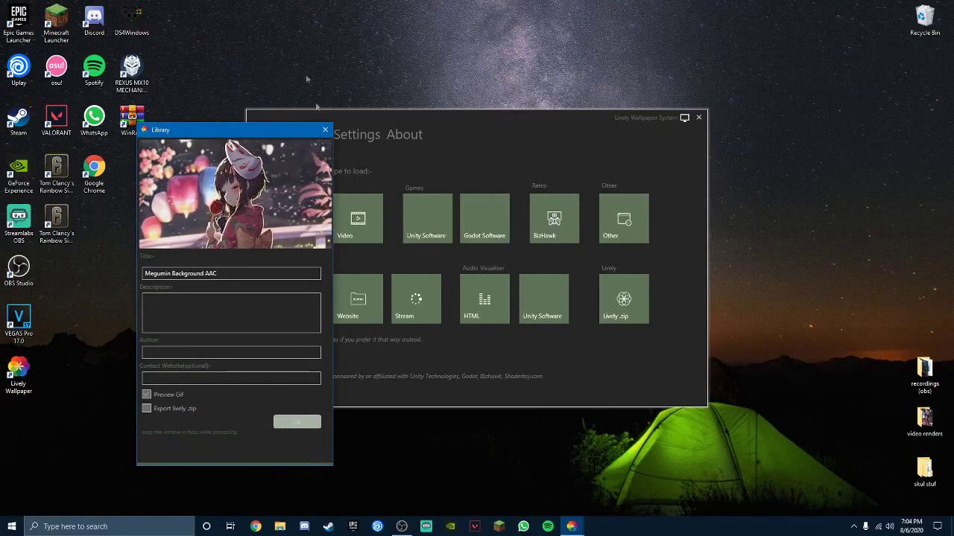
left_click_drag(241, 136, 349, 169)
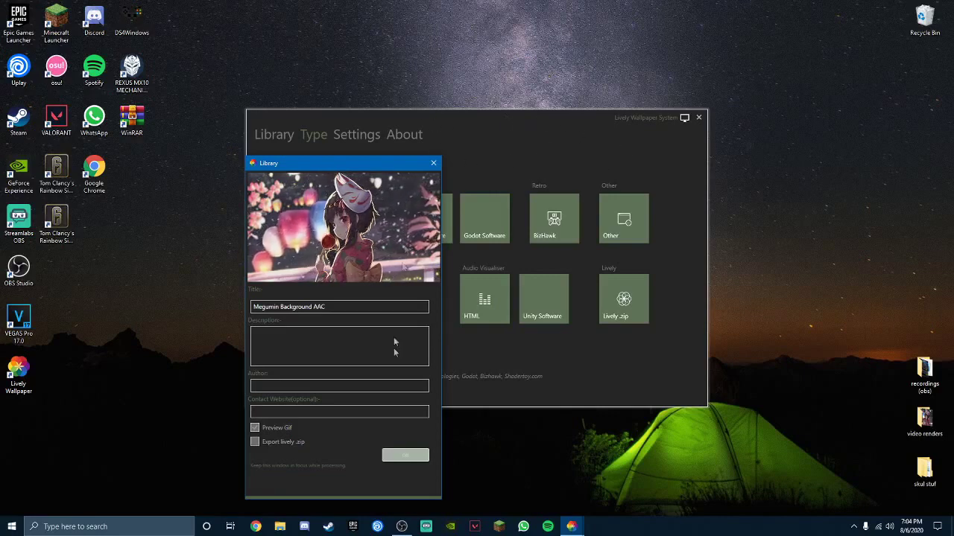
key("super")
right_click(571, 527)
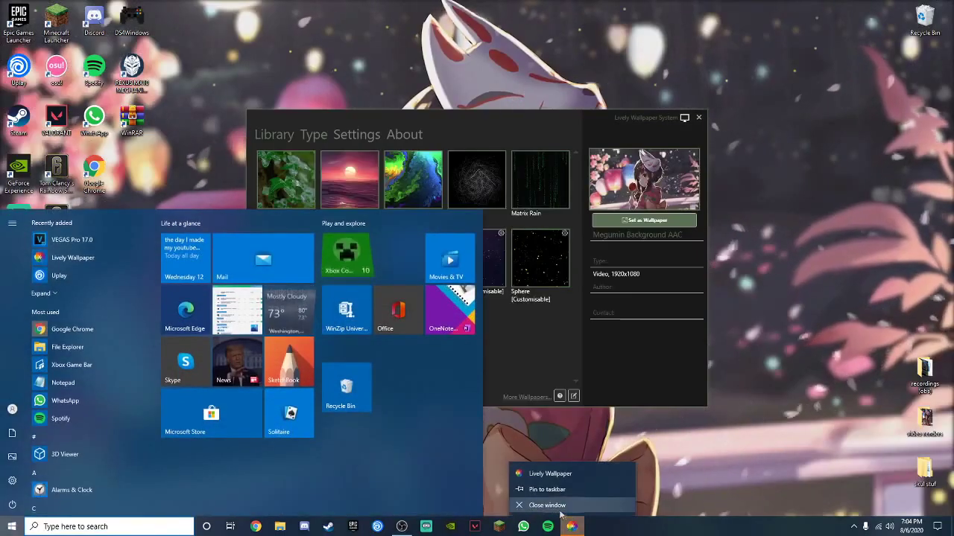
left_click(630, 446)
key("super")
key("super")
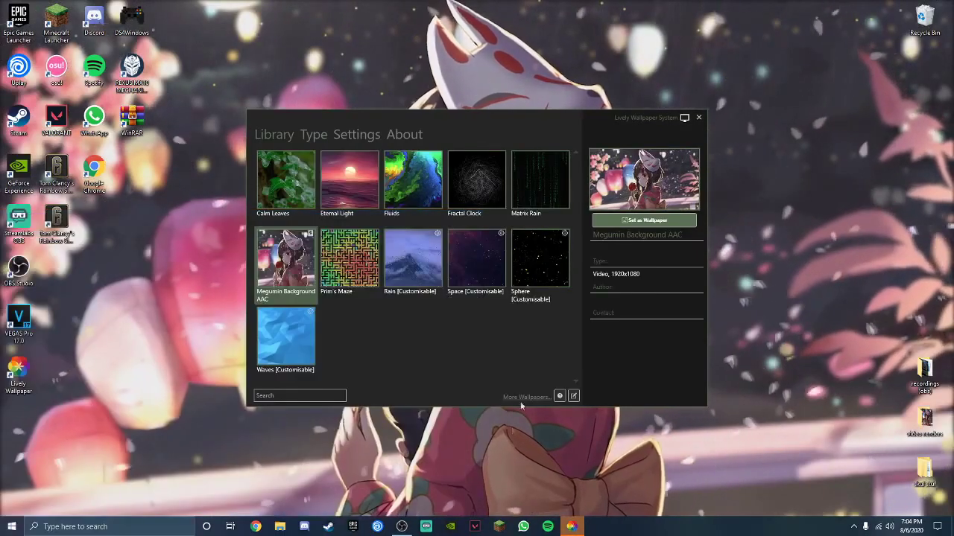
Step: Switch to OBS, raise the Desktop Audio volume slightly, and return to Lively Wallpaper
left_click_drag(532, 122, 537, 102)
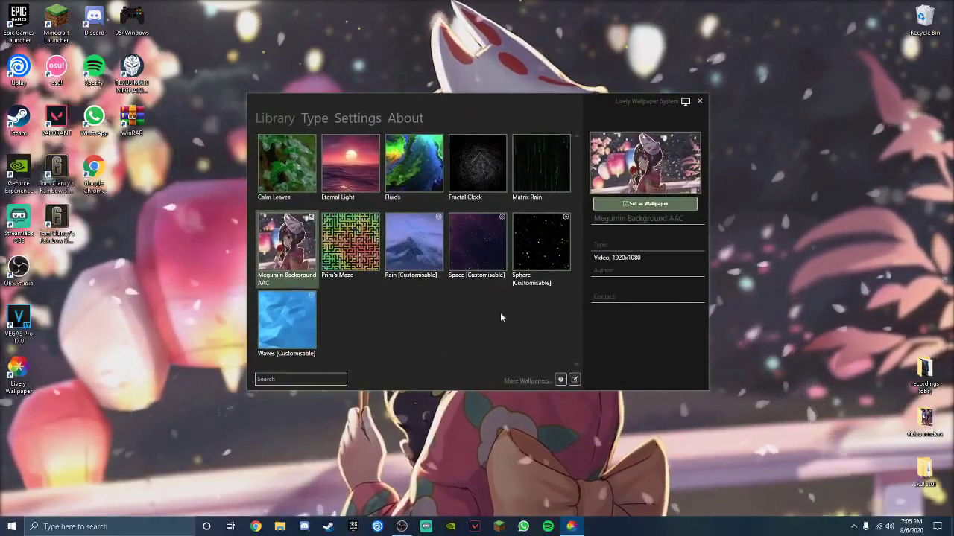
left_click(402, 527)
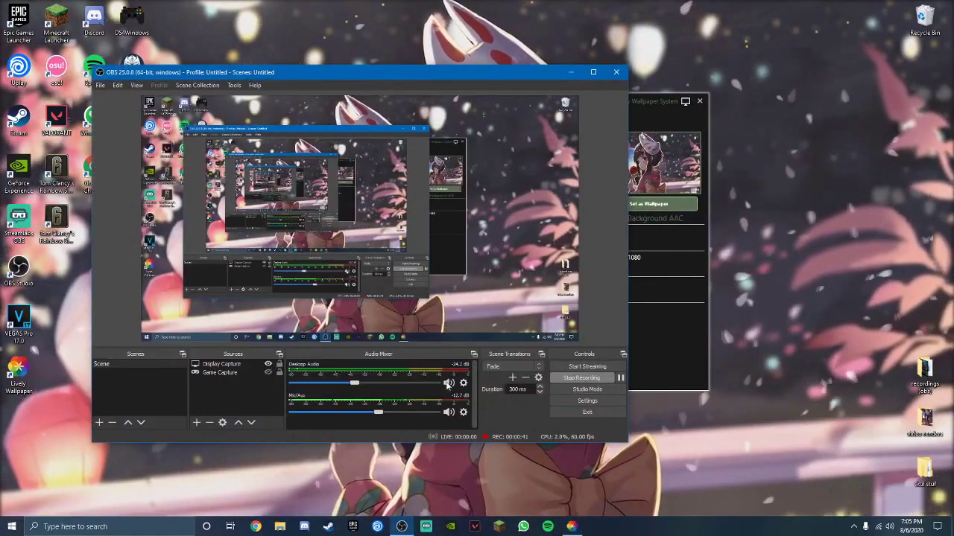
left_click_drag(356, 385, 363, 382)
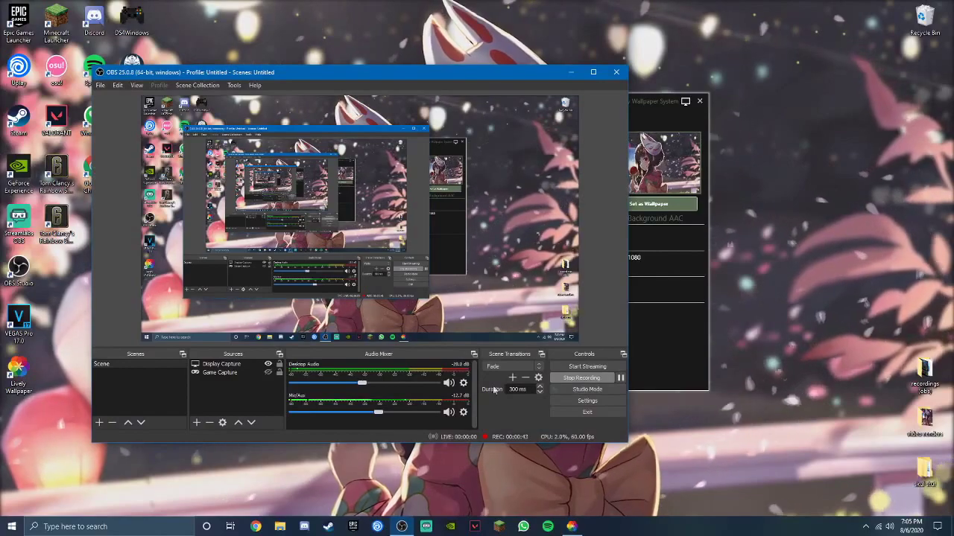
left_click(650, 133)
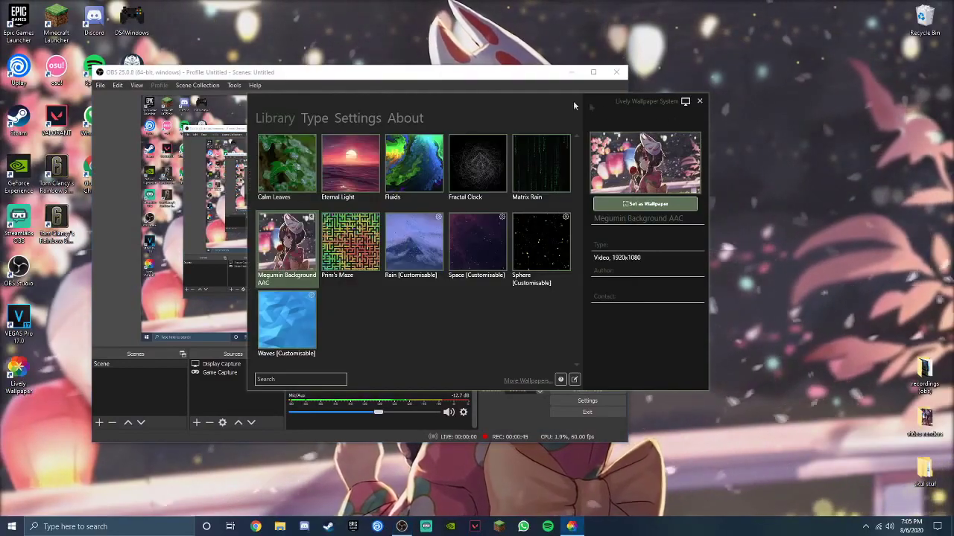
Step: Move the Lively window to uncover the OBS audio mixer and back, then open the settings and turn Audio Out off
left_click_drag(549, 109, 774, 250)
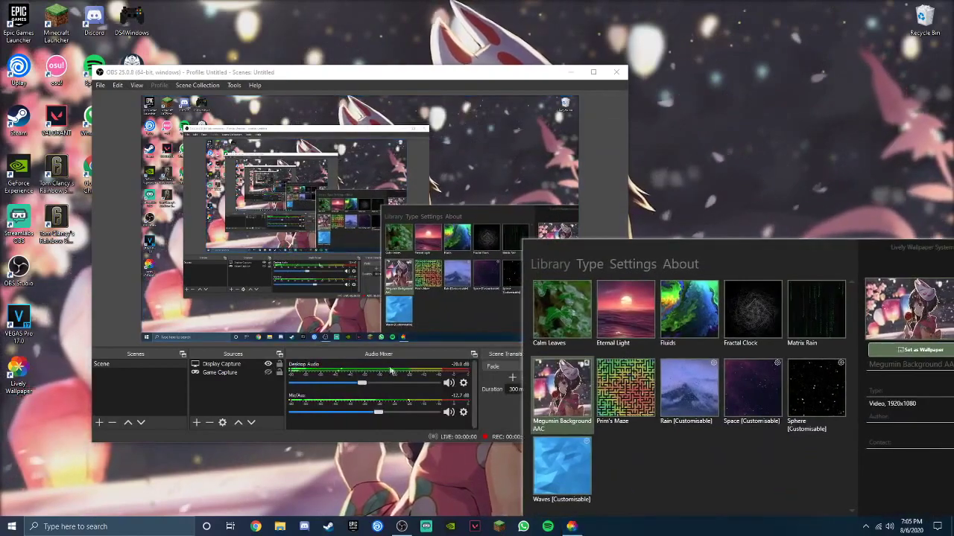
left_click(464, 353)
left_click_drag(715, 255, 523, 147)
left_click(441, 155)
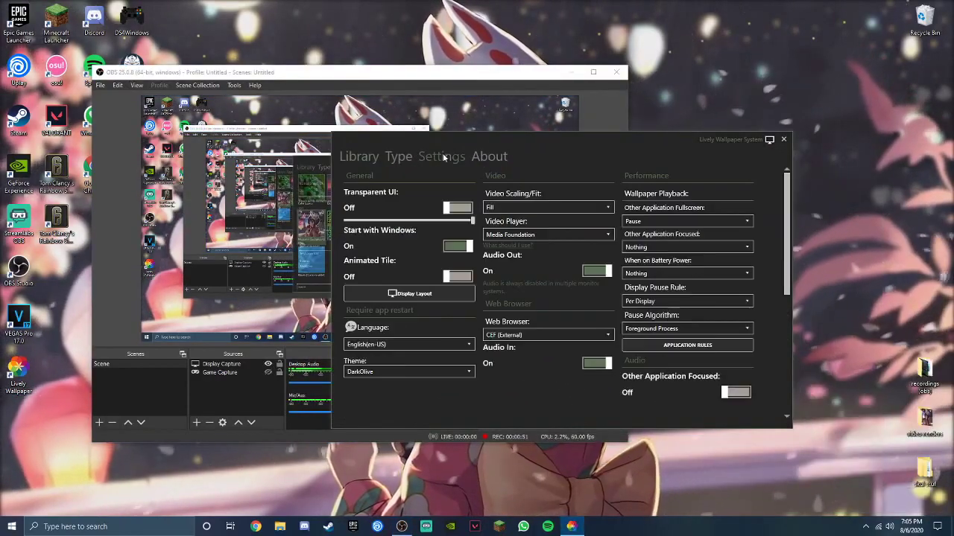
left_click(596, 270)
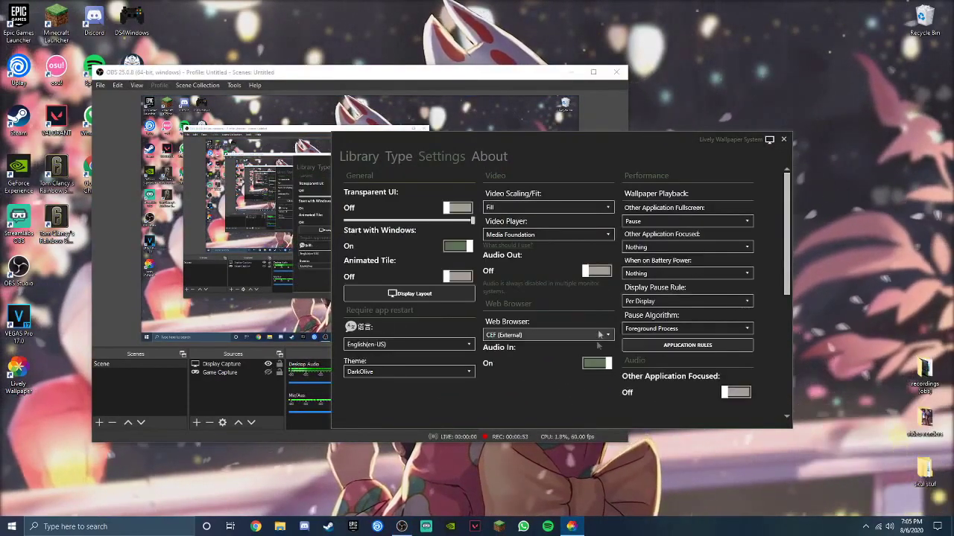
Step: Reposition the Lively and OBS windows to check the Desktop Audio level, and turn Audio Out back on
left_click_drag(549, 142, 586, 104)
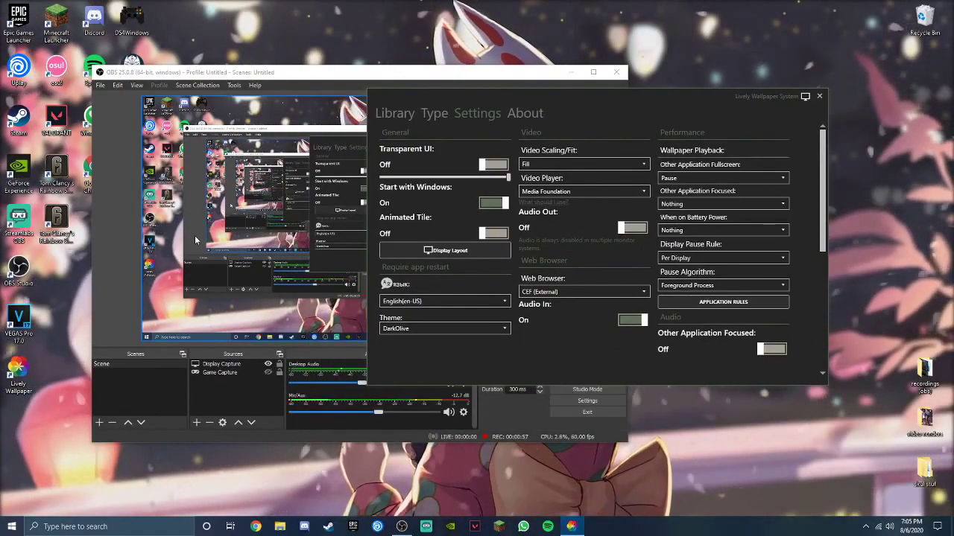
left_click(461, 249)
left_click(671, 365)
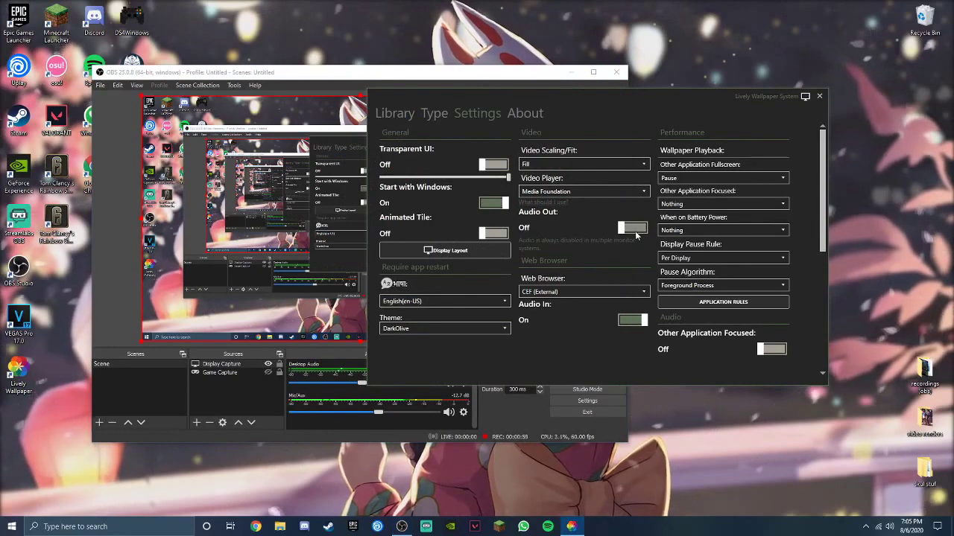
left_click(114, 272)
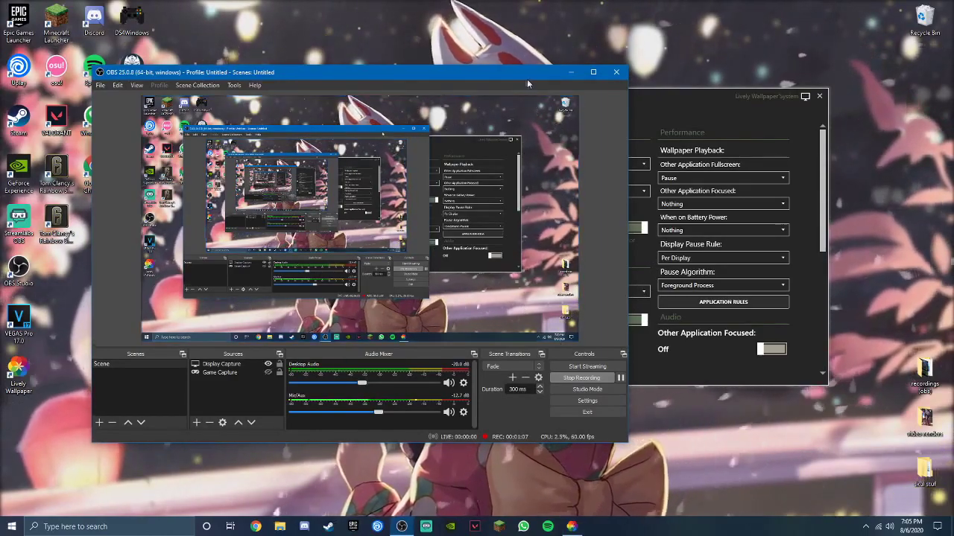
left_click_drag(527, 78, 567, 312)
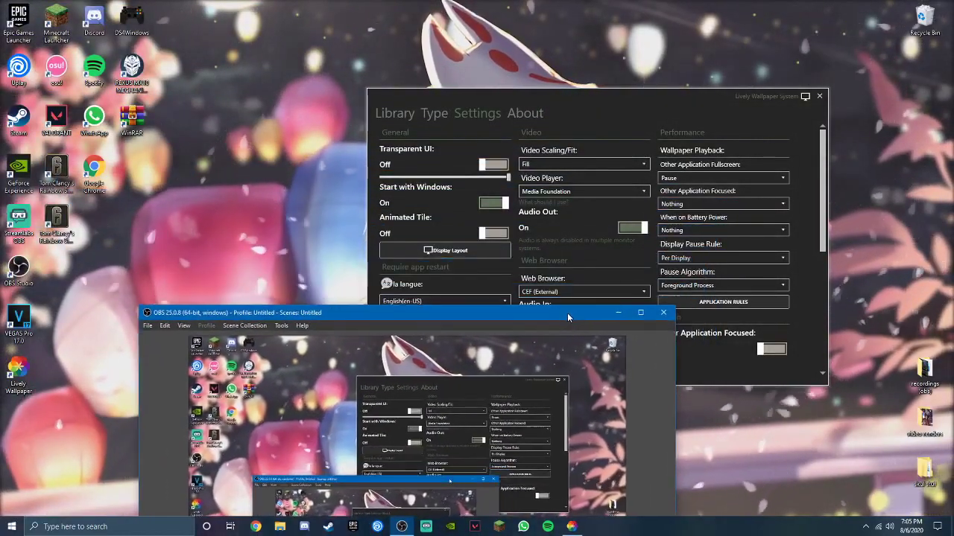
Step: Review the available Video Player and Video Scaling/Fit choices without changing them
left_click(614, 192)
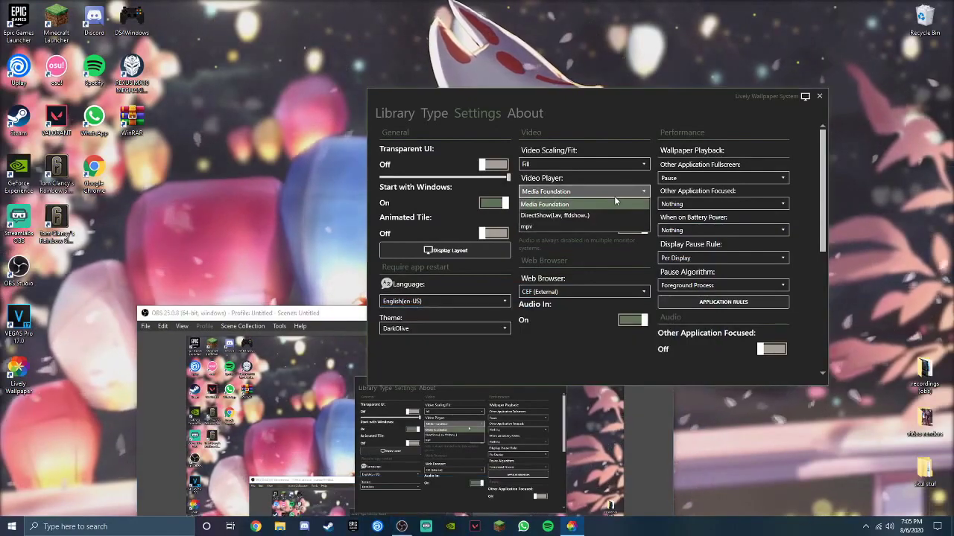
left_click(611, 192)
left_click(606, 167)
left_click(606, 167)
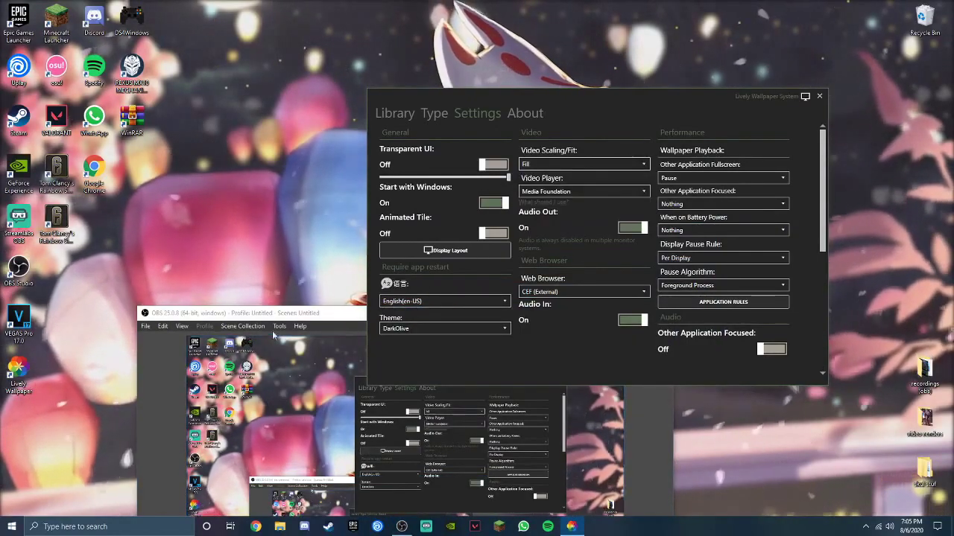
Step: Rearrange the OBS and Lively windows and try Nothing for Other Application Fullscreen before restoring Pause
left_click_drag(266, 316, 170, 102)
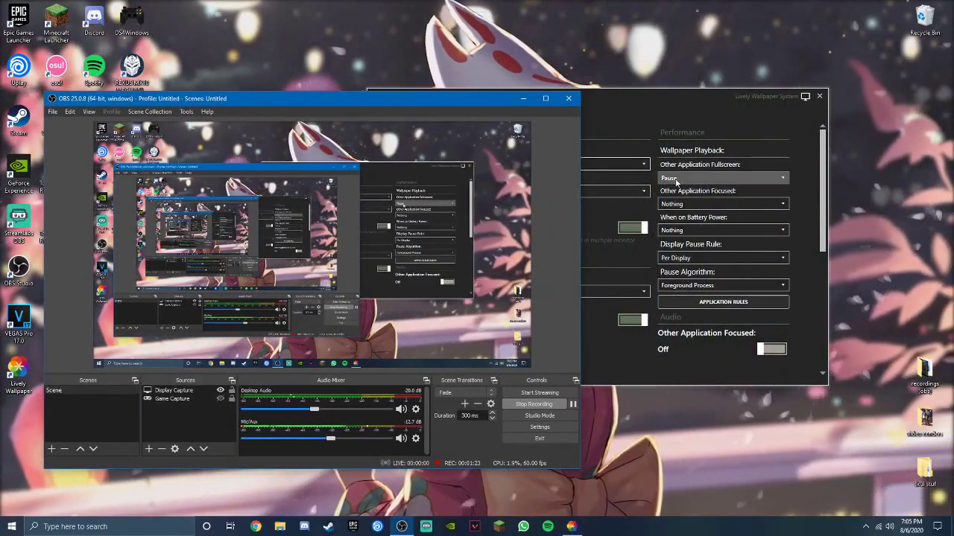
left_click_drag(480, 99, 506, 220)
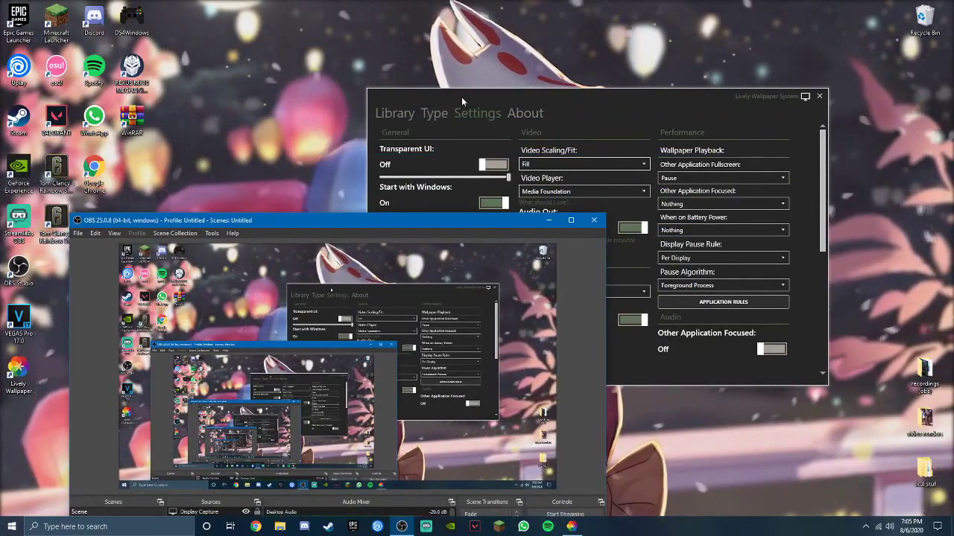
left_click_drag(461, 97, 553, 36)
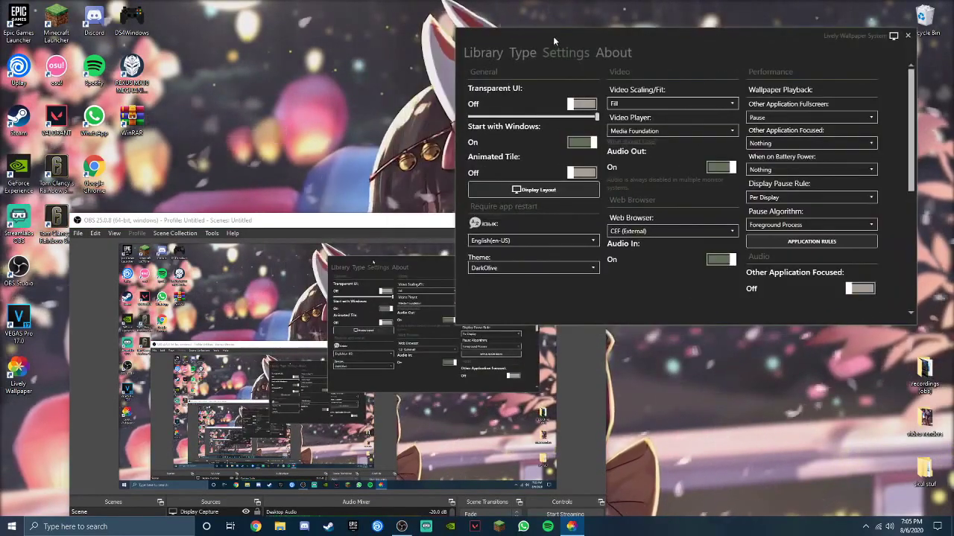
left_click(800, 118)
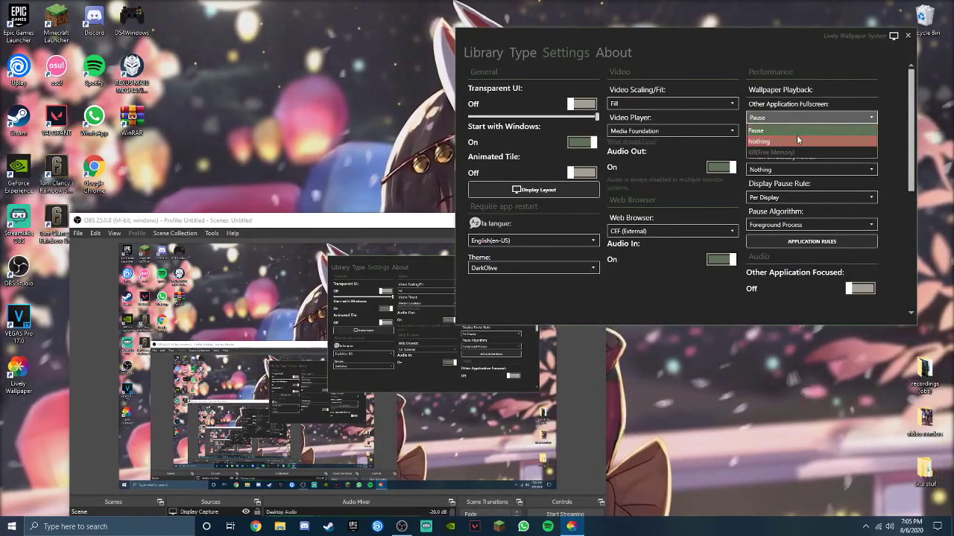
left_click(797, 141)
left_click(790, 118)
left_click(782, 130)
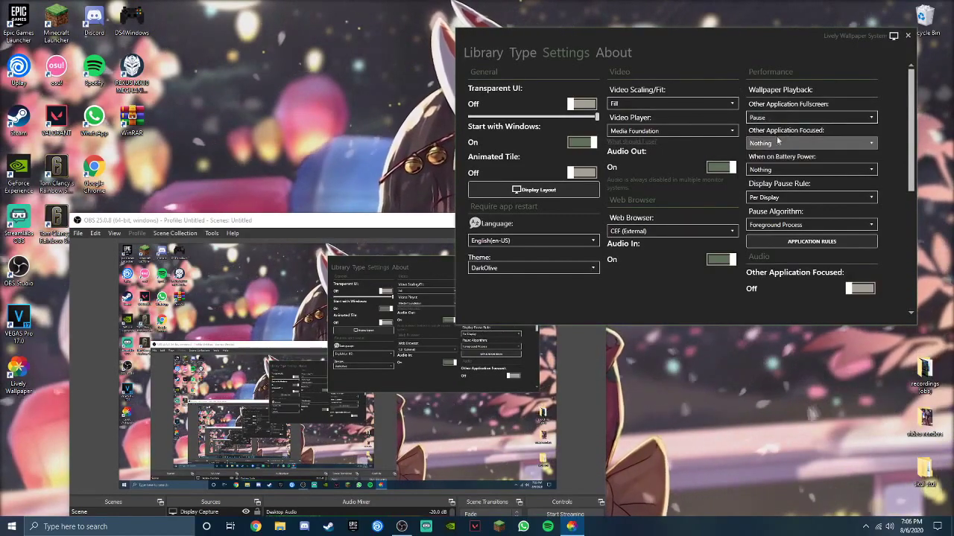
Step: Set the wallpaper playback rule Other Application Focused to Pause and give focus to OBS to test it
left_click(777, 140)
left_click(792, 181)
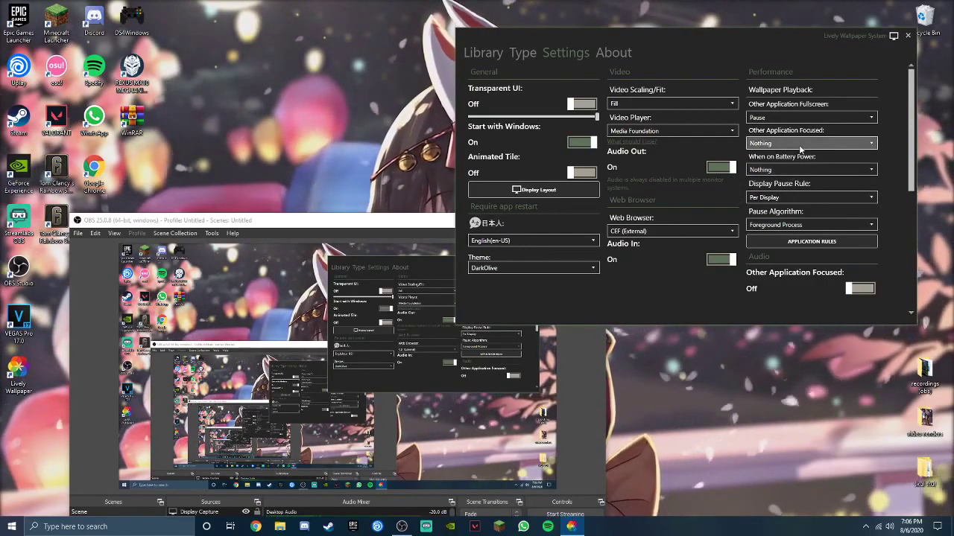
left_click(401, 526)
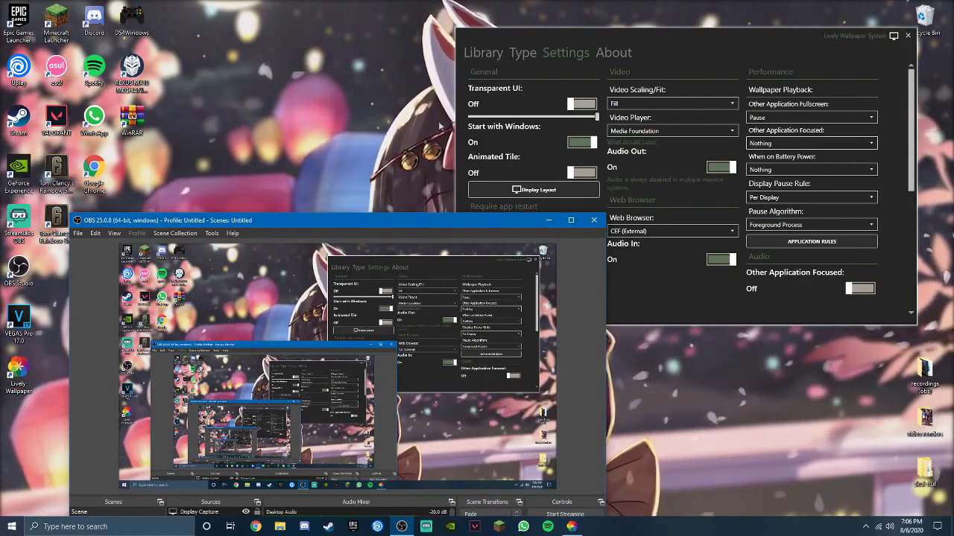
left_click(844, 147)
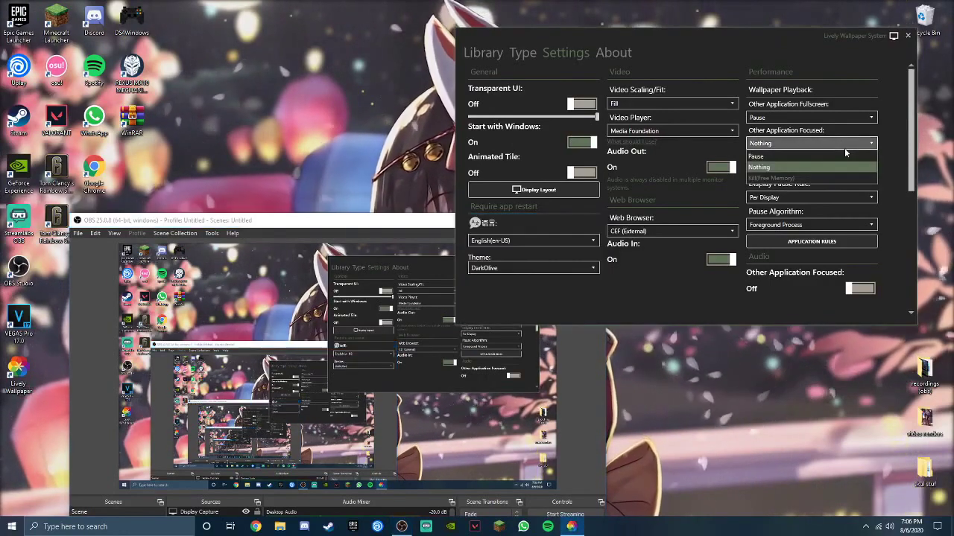
left_click(807, 156)
left_click(421, 221)
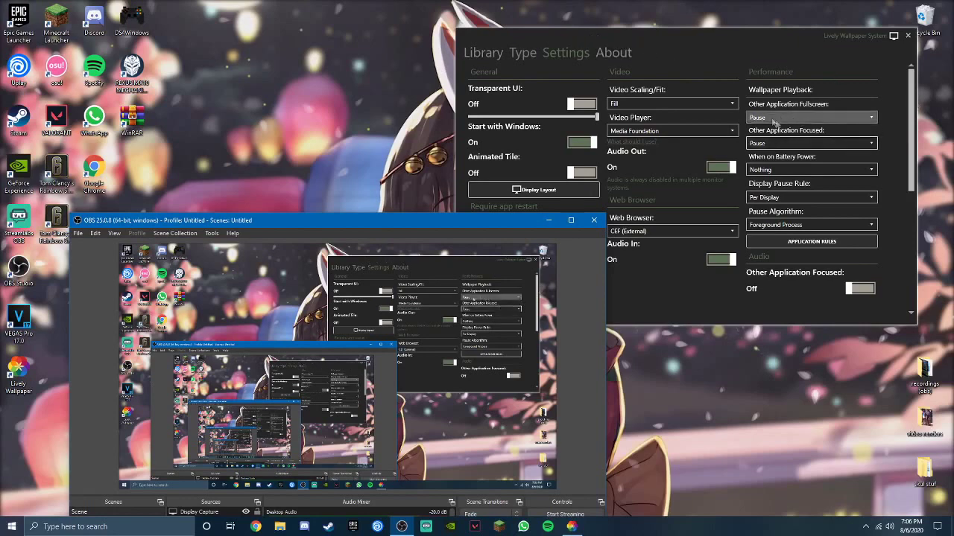
Step: Set Other Application Focused back to Nothing for wallpaper playback and reposition the Lively and OBS windows
left_click(804, 143)
left_click(807, 165)
left_click_drag(669, 34, 666, 315)
left_click_drag(496, 220, 472, 28)
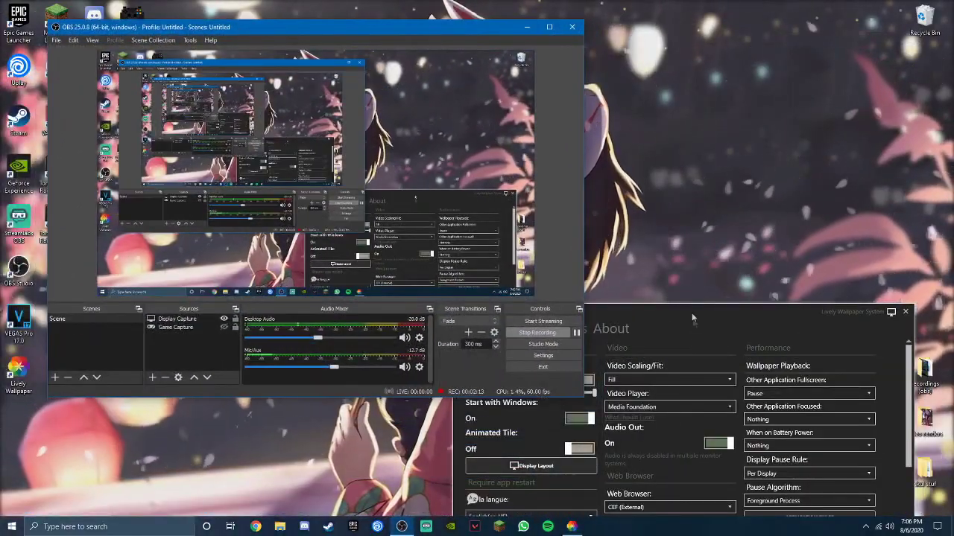
left_click_drag(691, 312, 676, 111)
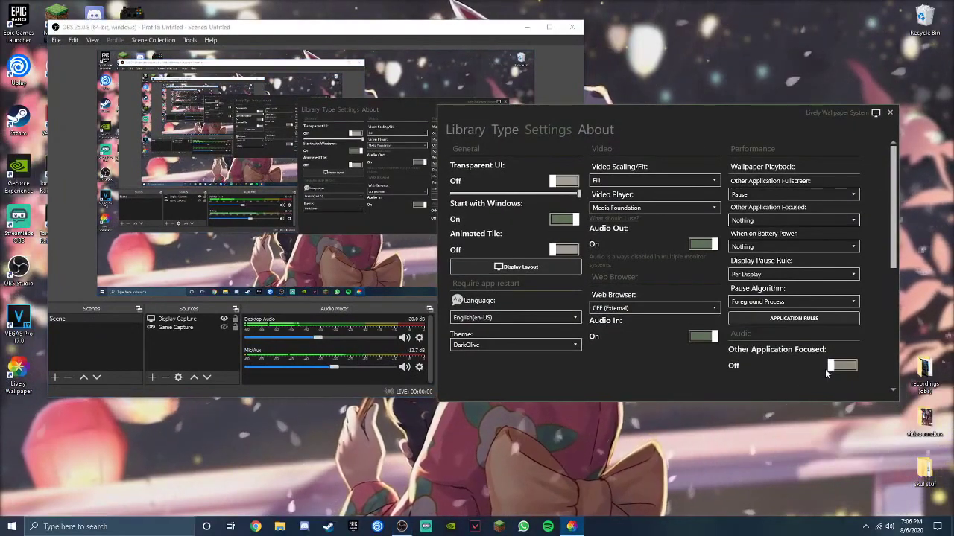
left_click_drag(450, 23, 492, 328)
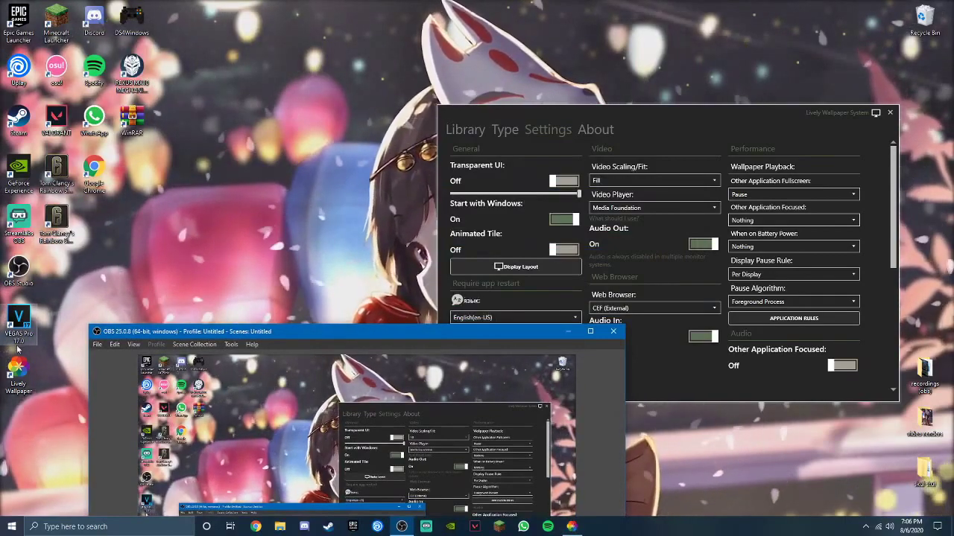
Step: Review the remaining Stream and Interaction settings, then reposition the Lively and OBS windows
scroll(641, 261, "down", 2)
left_click(690, 325)
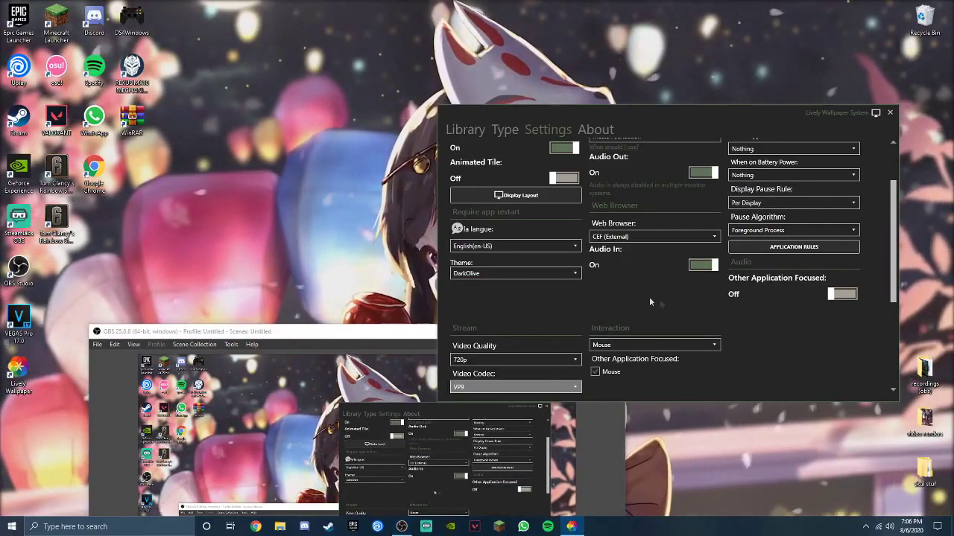
scroll(671, 298, "up", 2)
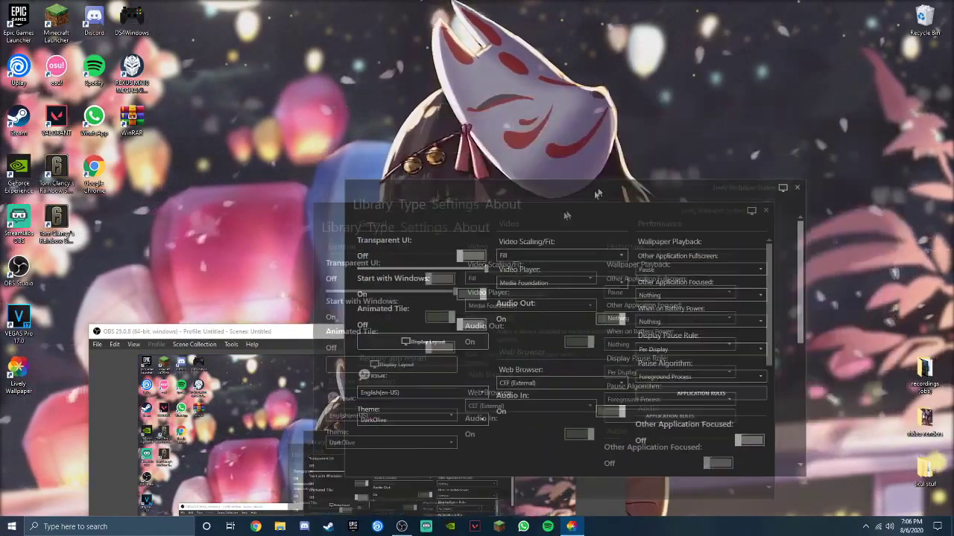
left_click_drag(566, 216, 712, 112)
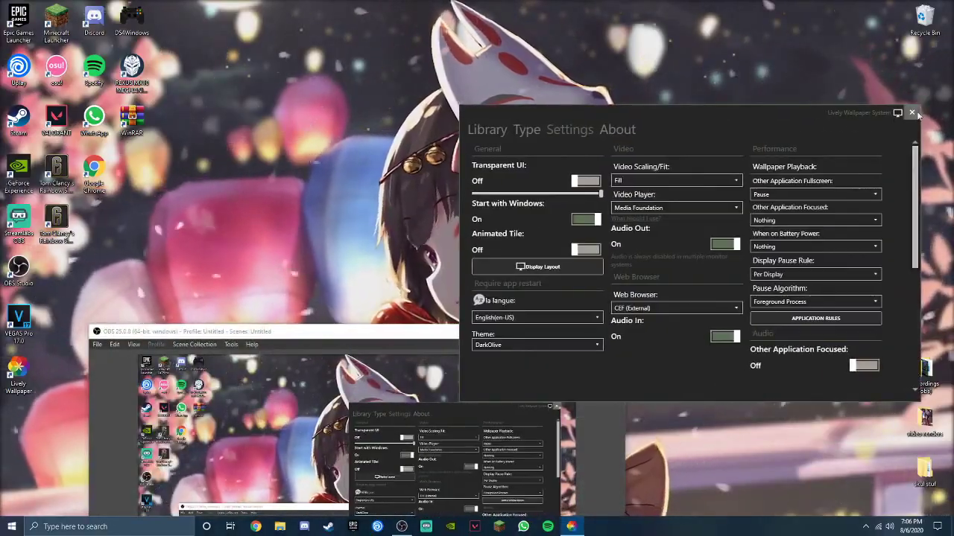
left_click_drag(297, 334, 280, 87)
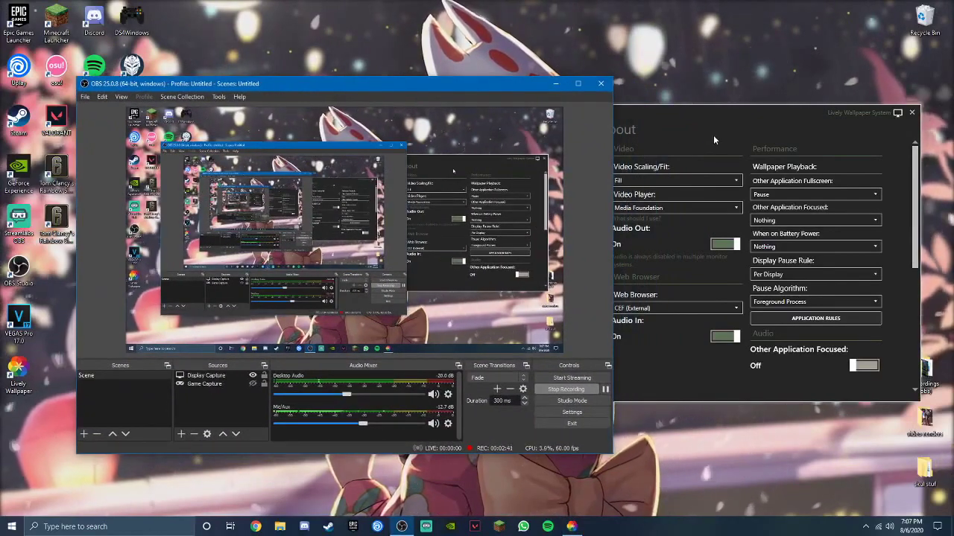
left_click(694, 140)
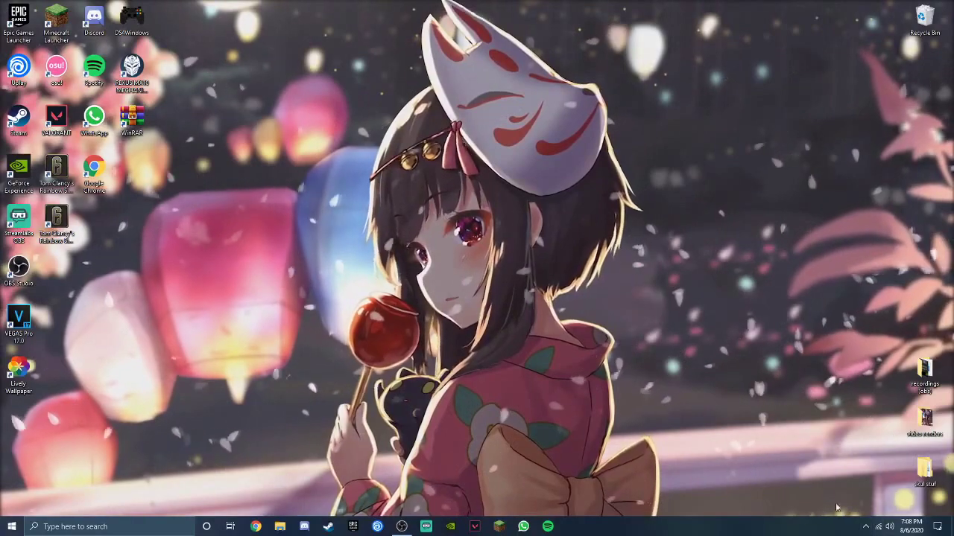
Step: Review the options of Lively's notification-area entry and dismiss them
left_click(865, 527)
right_click(846, 505)
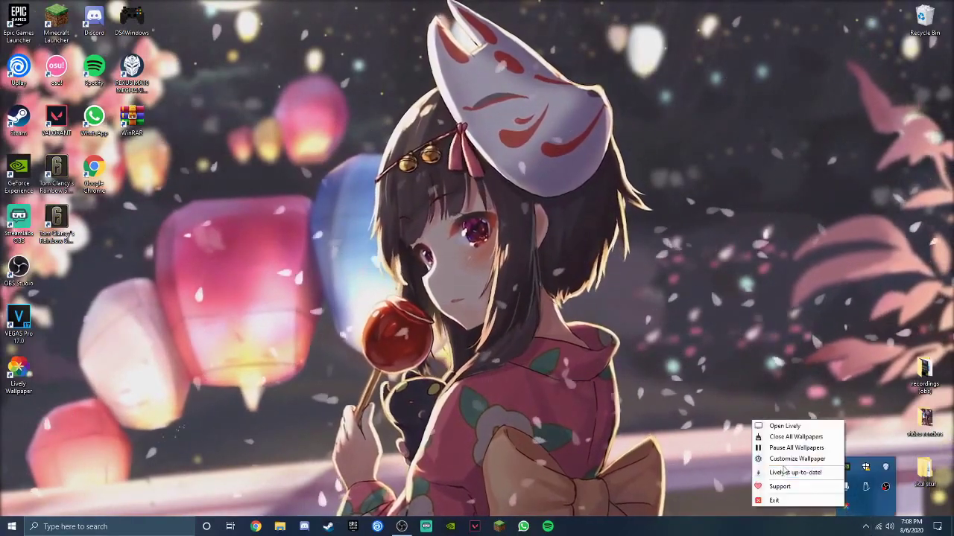
left_click(879, 520)
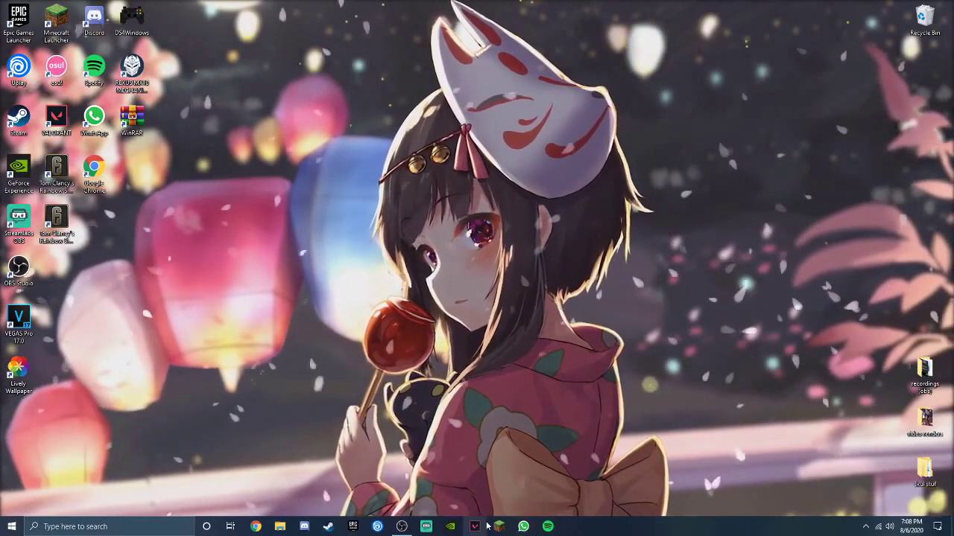
Step: Open Task Manager, examine the livelywpf process and the actions available for it, and close Task Manager
key("ctrl+shift+Escape")
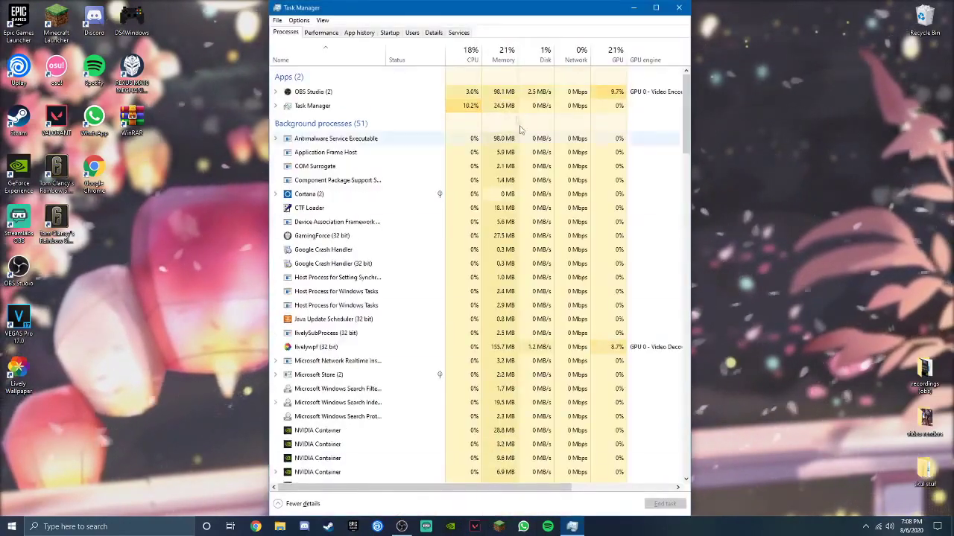
scroll(447, 156, "down", 2)
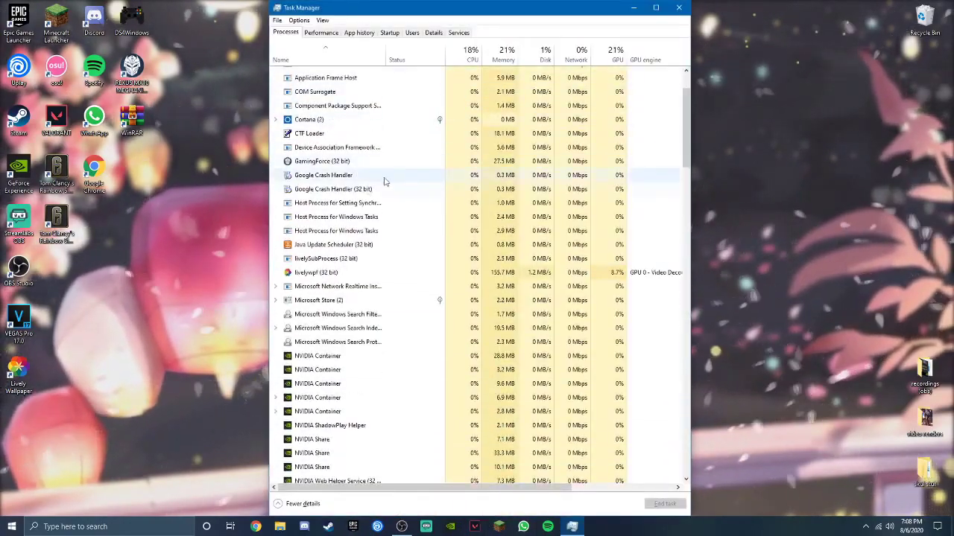
right_click(317, 272)
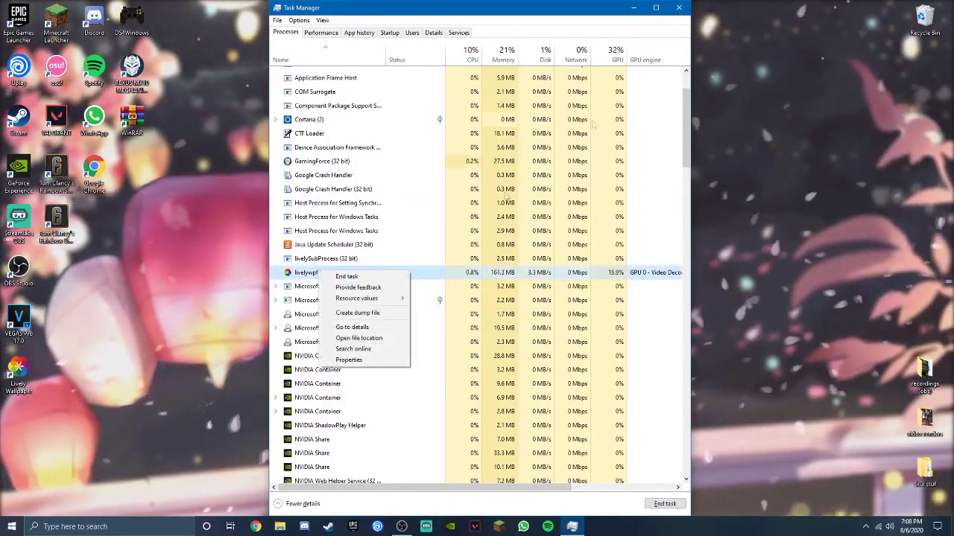
left_click(678, 7)
Step: Exit Lively Wallpaper through its notification-area entry
left_click(865, 527)
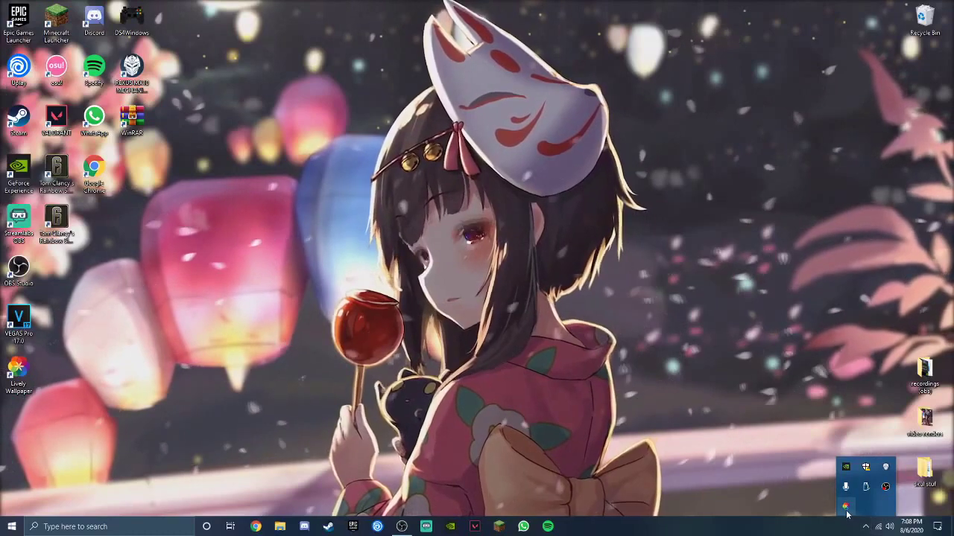
right_click(844, 507)
left_click(804, 504)
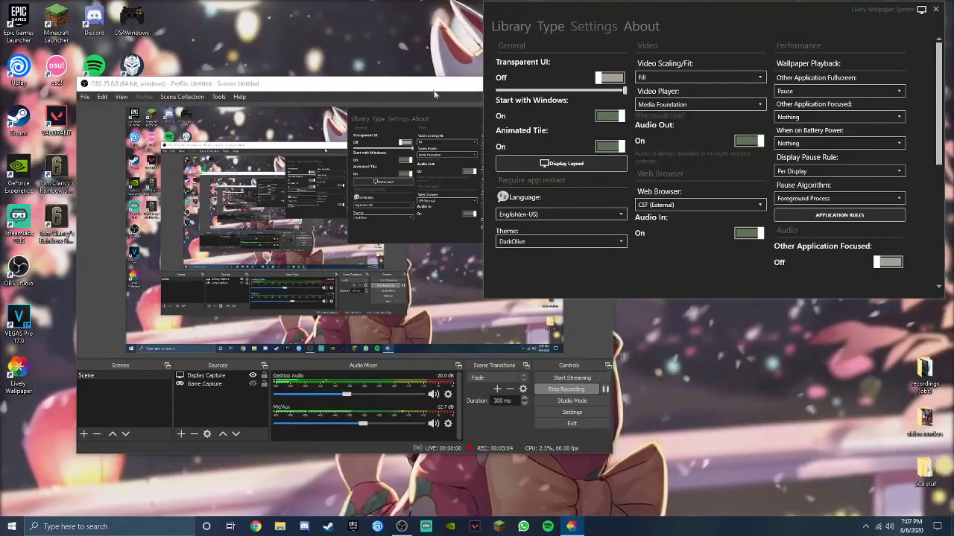
Step: Place the OBS window and the Lively settings window side by side on the desktop
left_click_drag(421, 82, 348, 12)
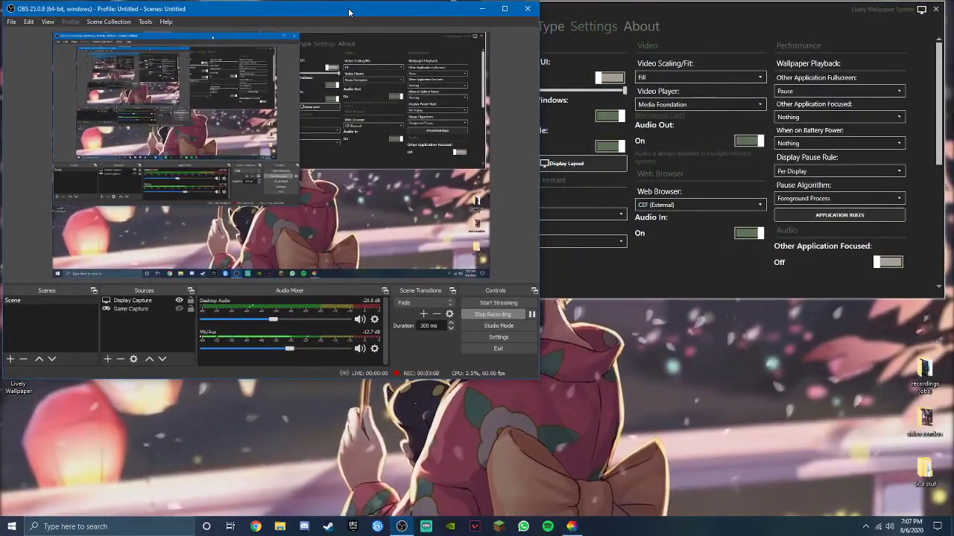
left_click_drag(712, 10, 722, 10)
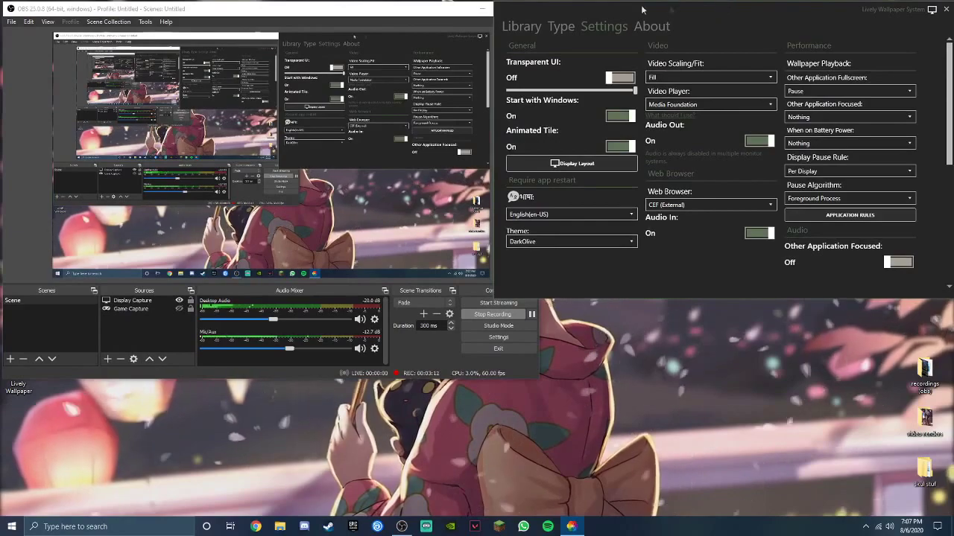
Step: Minimize and restore the OBS window, and bring the Lively settings window back in front of it
left_click(446, 9)
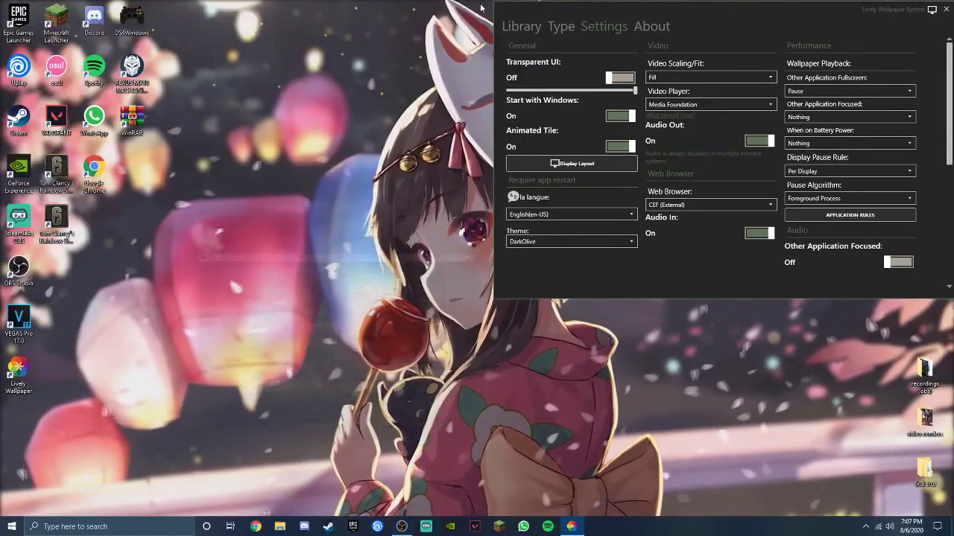
left_click(401, 527)
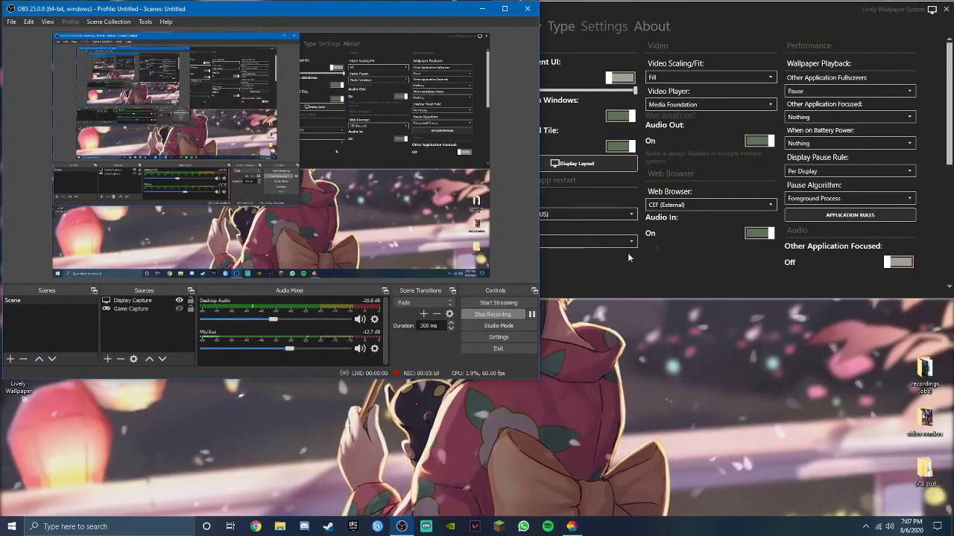
left_click(798, 6)
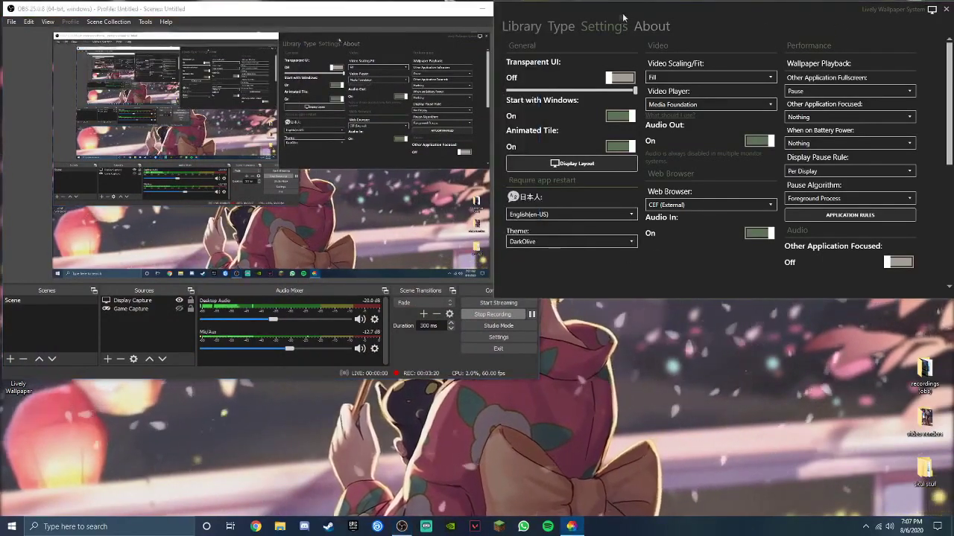
Step: Rearrange the desktop with the OBS window in the lower-right area and the Lively settings window in the lower-left area
left_click_drag(623, 17, 174, 52)
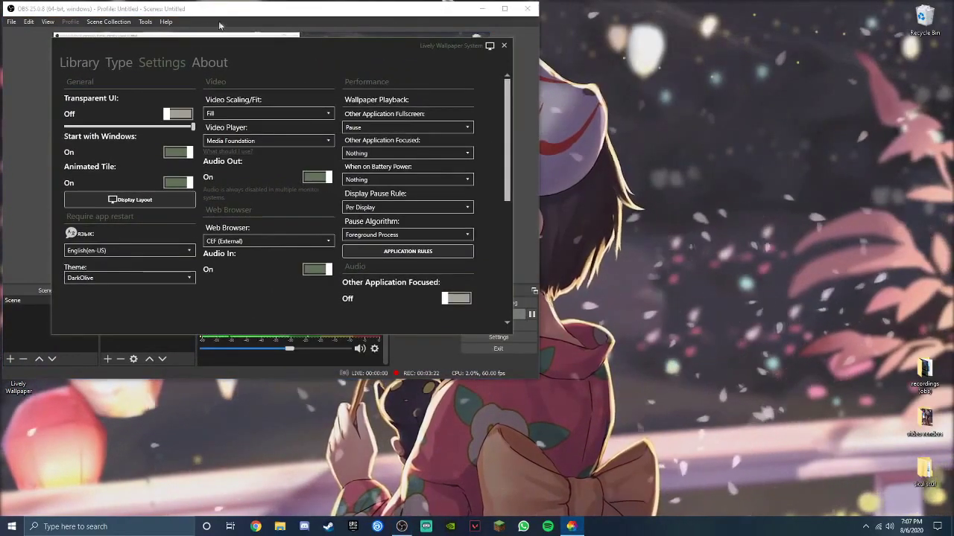
left_click_drag(236, 8, 649, 145)
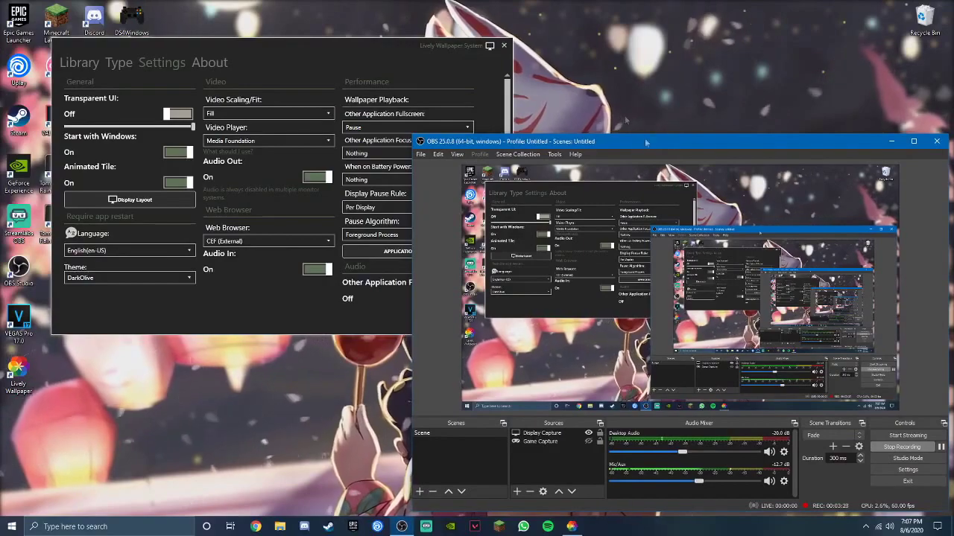
left_click(378, 56)
mouse_move(376, 51)
left_mouse_down()
mouse_move(418, 59)
mouse_move(393, 112)
mouse_move(389, 149)
mouse_move(357, 203)
mouse_move(289, 257)
left_mouse_up()
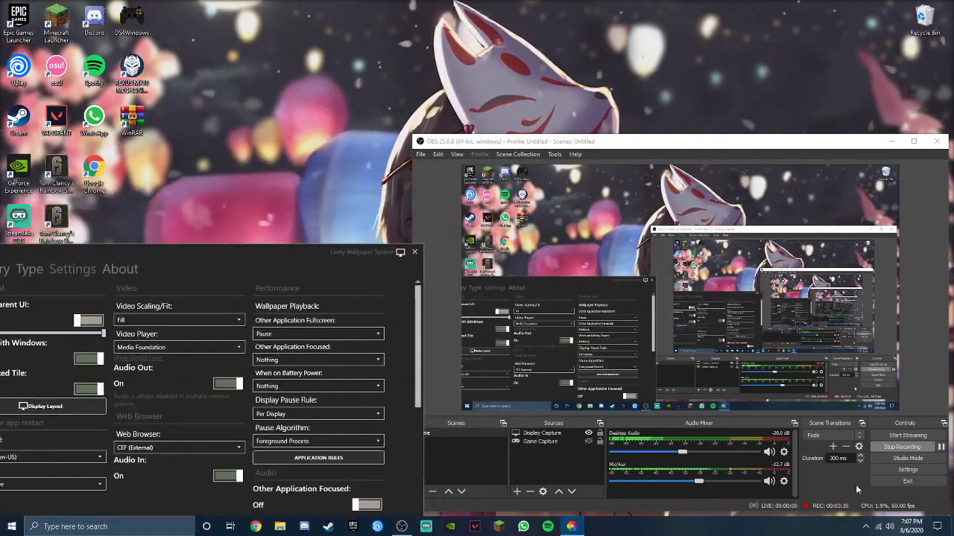